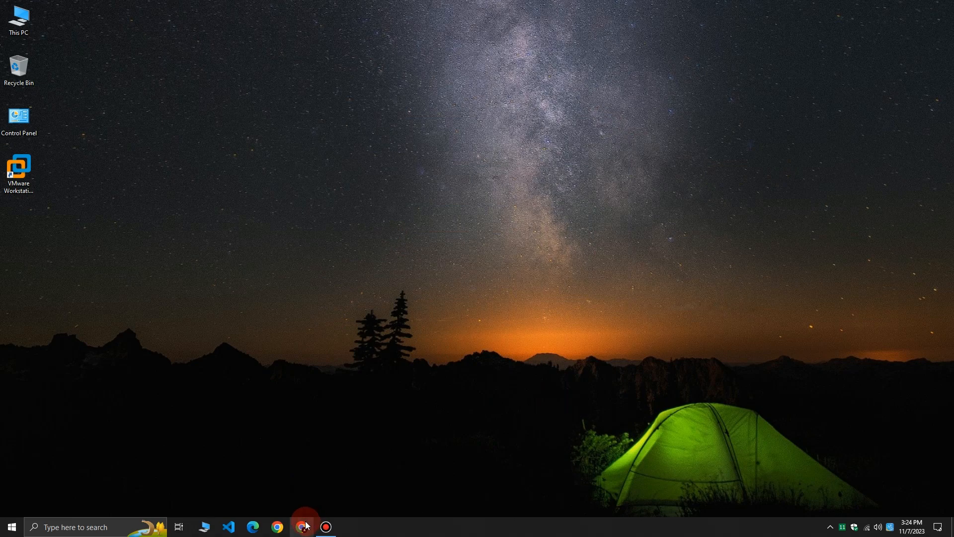
# - Open Chrome and search the web for "kali linux download"
pyautogui.click(304, 526)
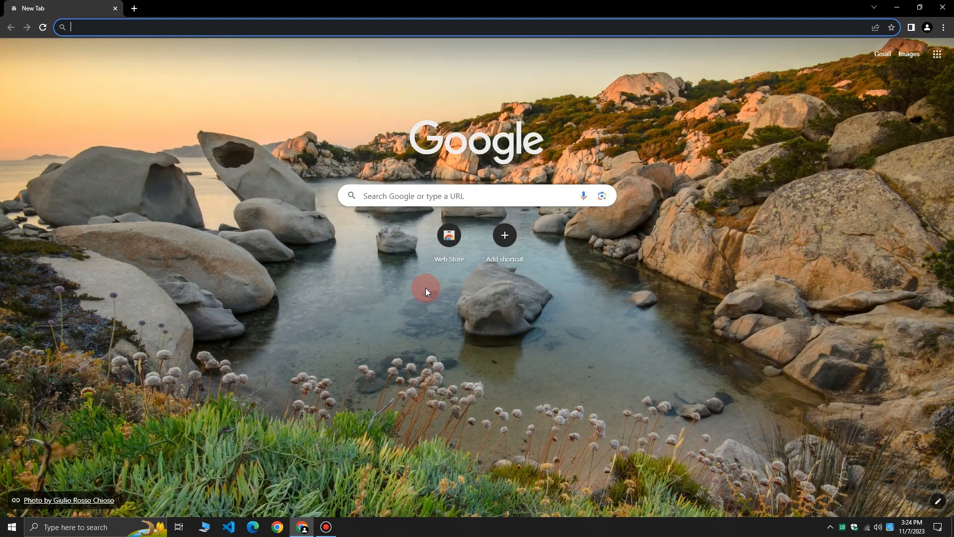
pyautogui.click(194, 27)
pyautogui.write('kal')
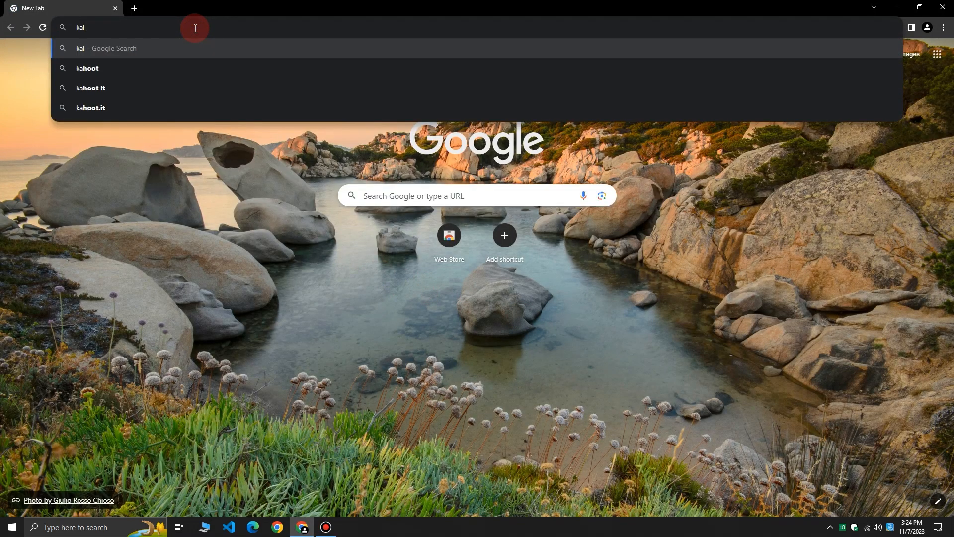
pyautogui.write('i linux')
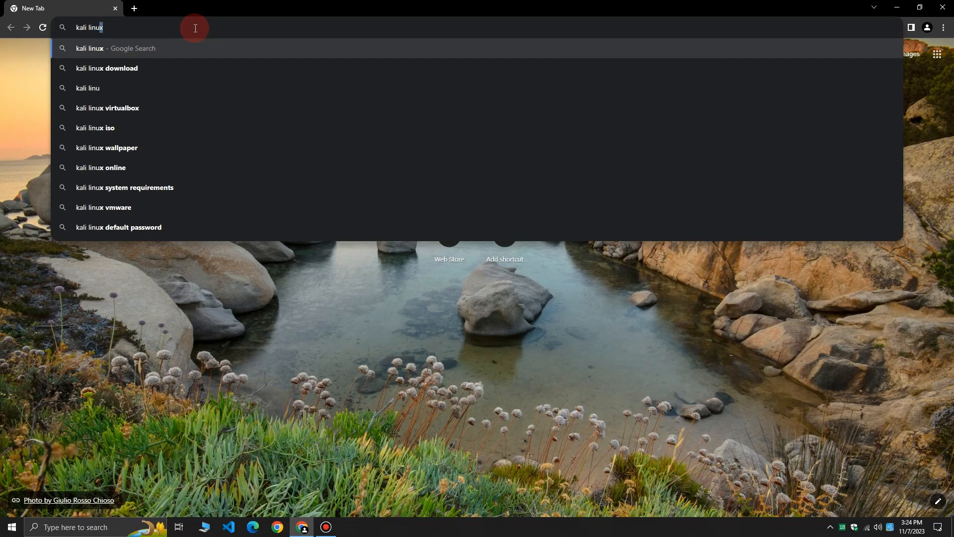
pyautogui.write(' download')
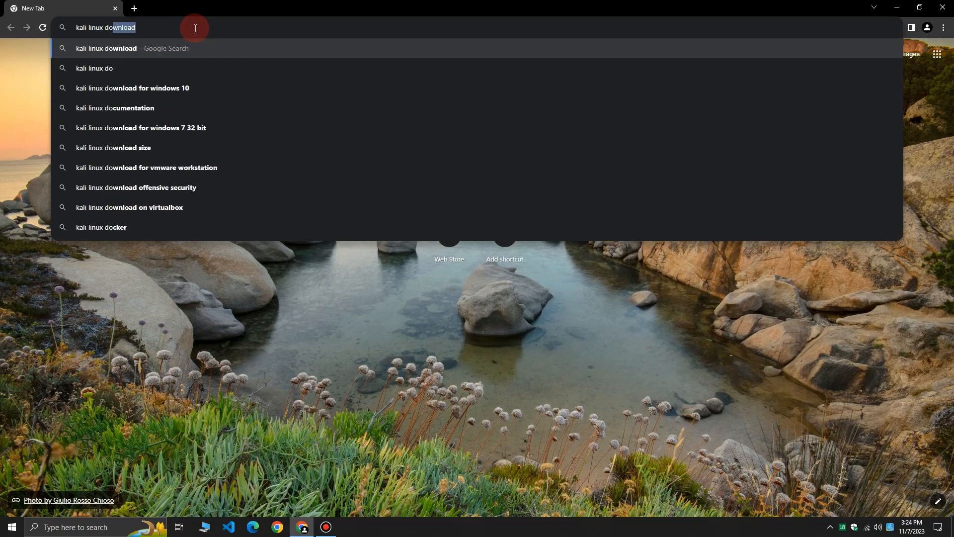
pyautogui.press('Return')
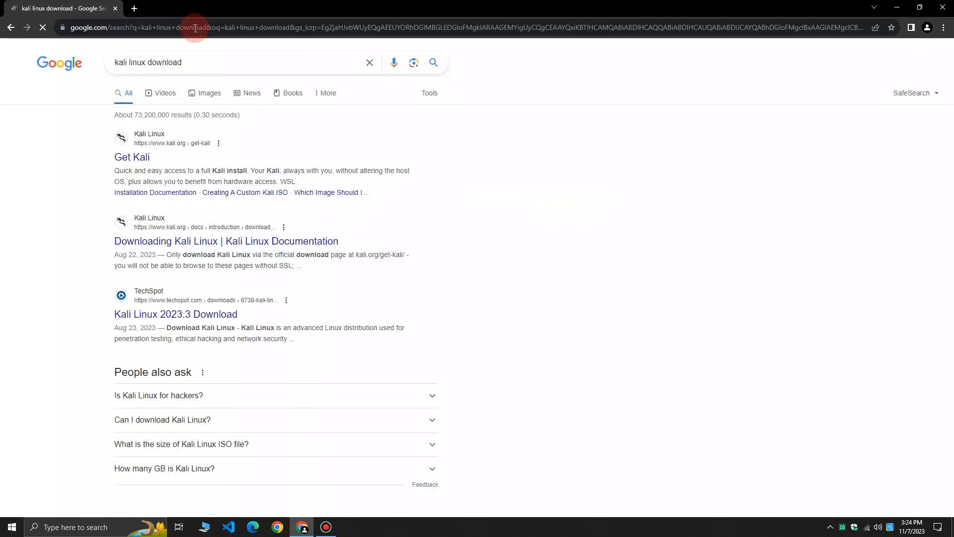
# - Open the official Get Kali page from the search results and go to its Installer Images section
pyautogui.click(132, 163)
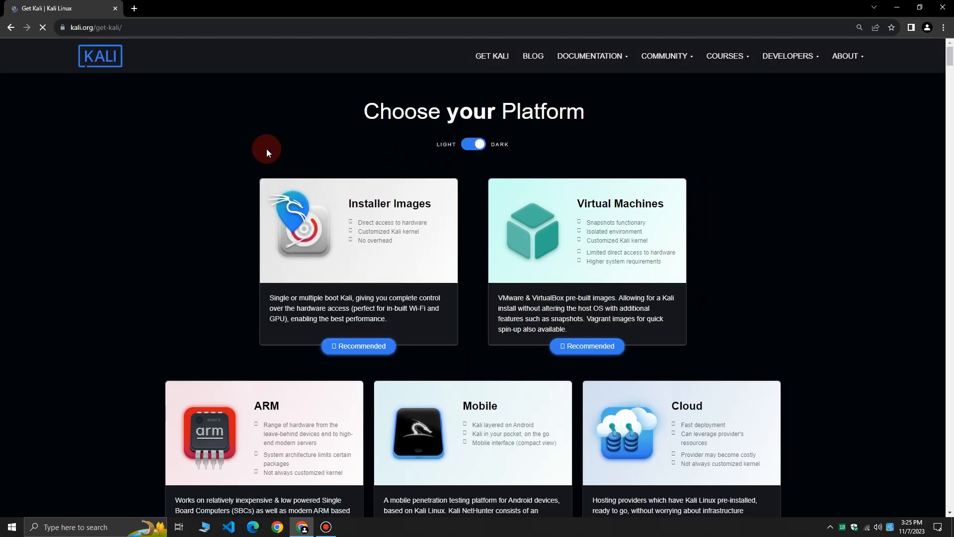
pyautogui.scroll(-1, 269, 145)
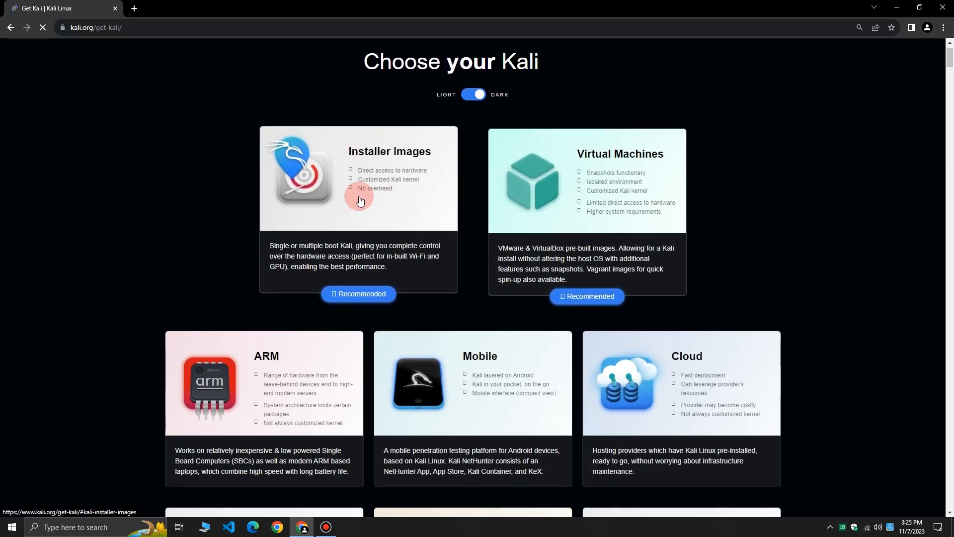
pyautogui.moveTo(291, 177); pyautogui.dragTo(354, 213)
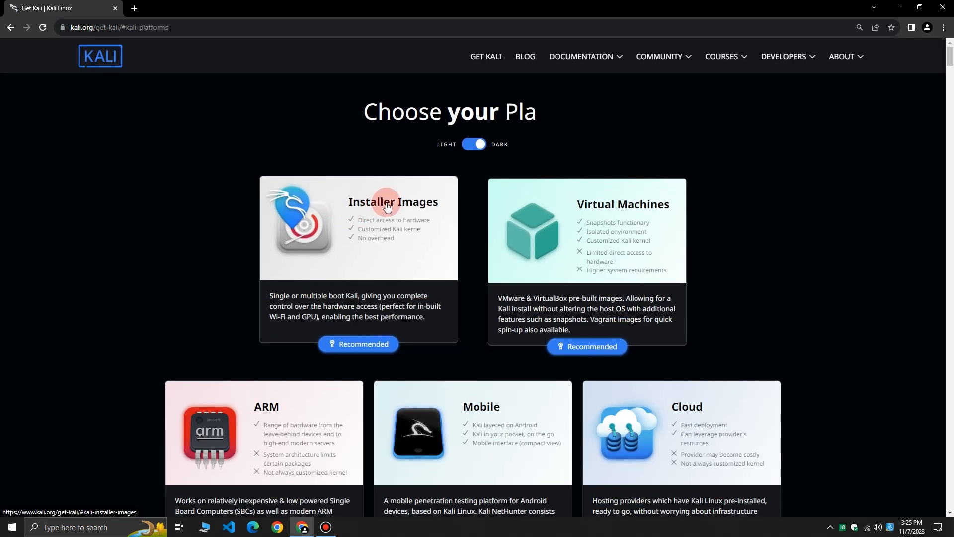
pyautogui.click(388, 256)
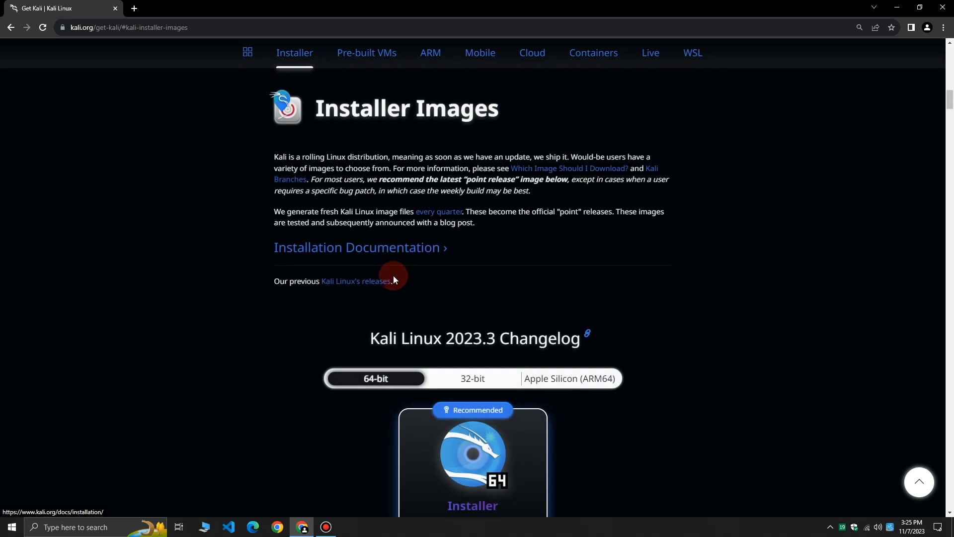
# - Download the recommended 64-bit Kali Linux 2023.3 Installer image
pyautogui.scroll(-3, 395, 282)
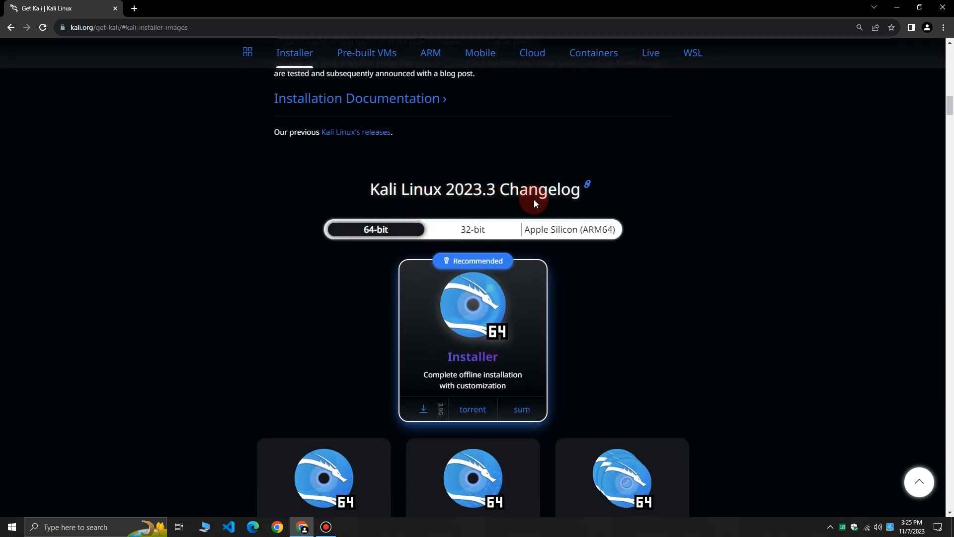
pyautogui.scroll(-3, 533, 199)
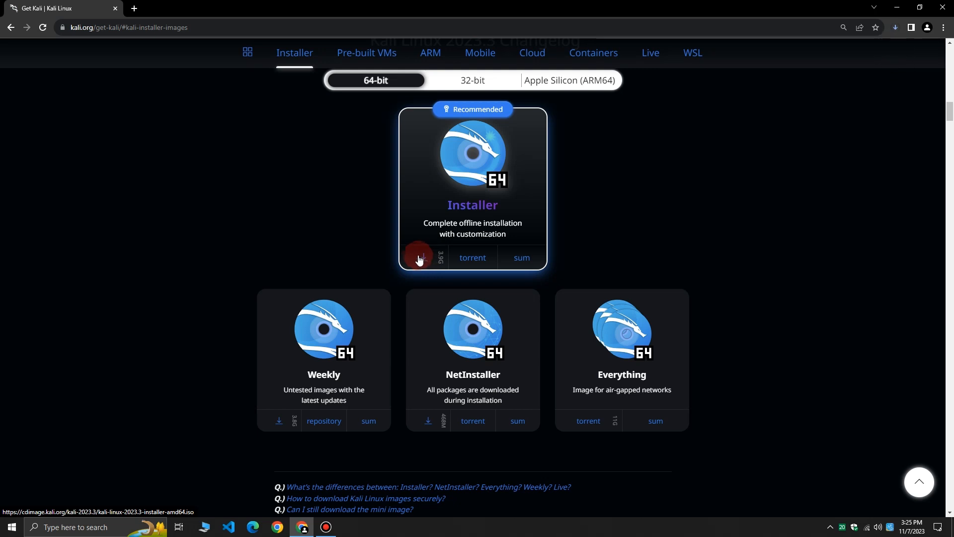
pyautogui.click(896, 30)
pyautogui.click(822, 69)
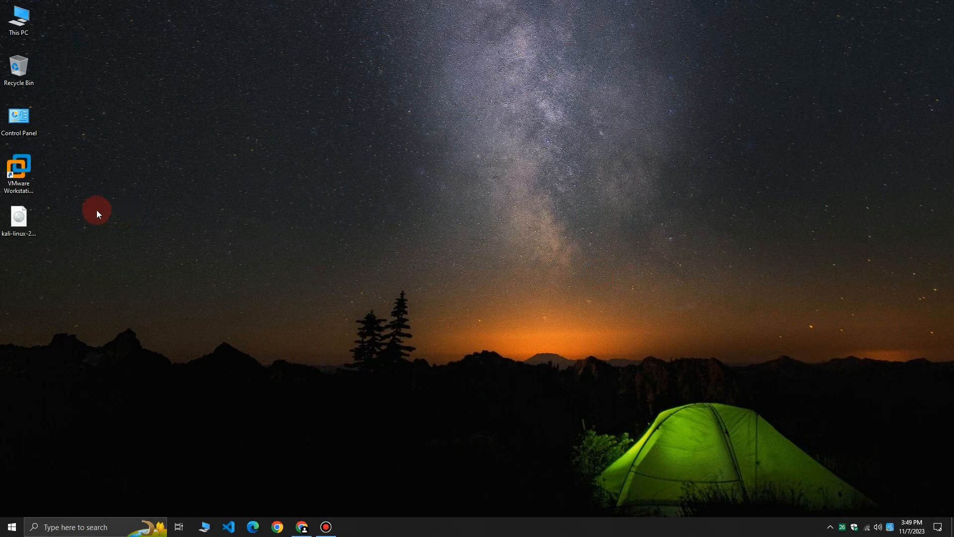
# - Launch VMware Workstation Pro and start a new virtual machine using the Typical (recommended) configuration
pyautogui.click(8, 242)
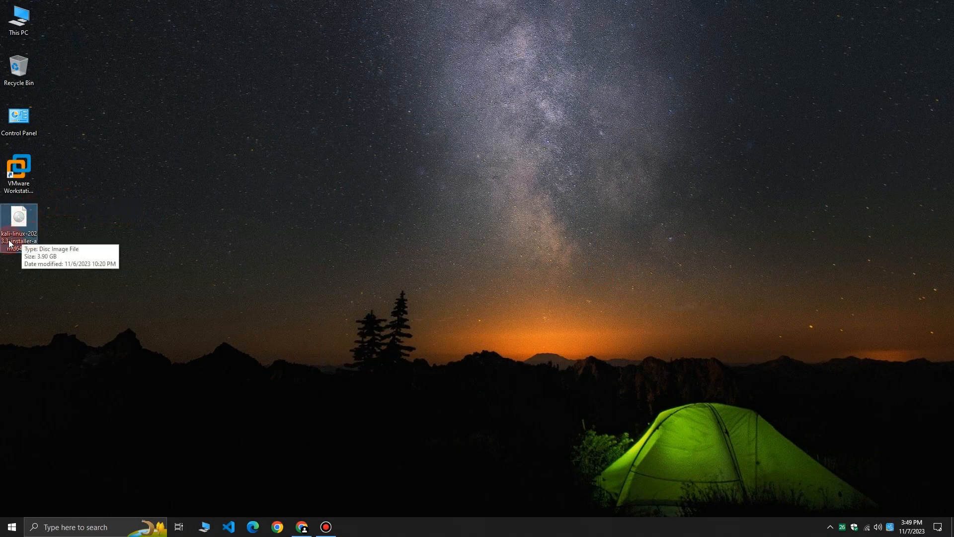
pyautogui.click(13, 172)
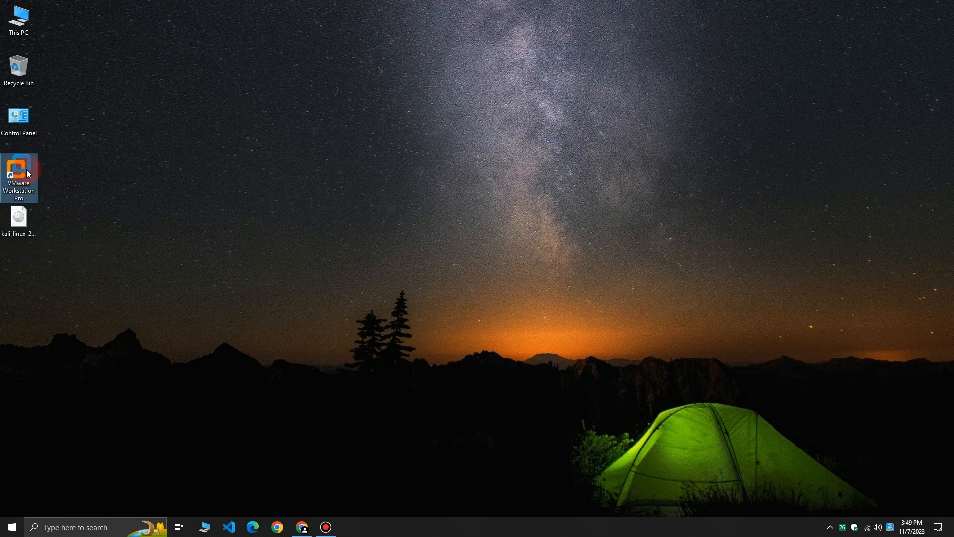
pyautogui.doubleClick(27, 172)
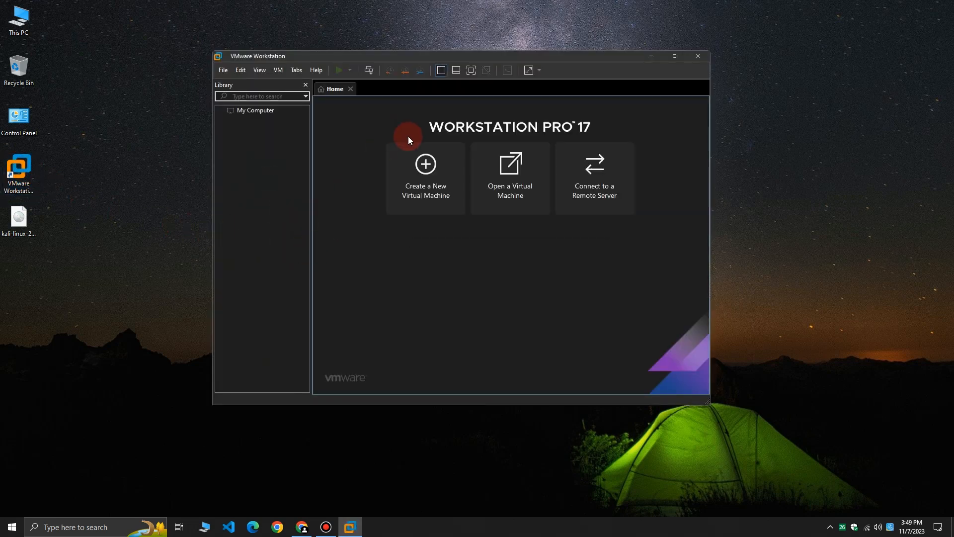
pyautogui.click(427, 191)
pyautogui.click(453, 207)
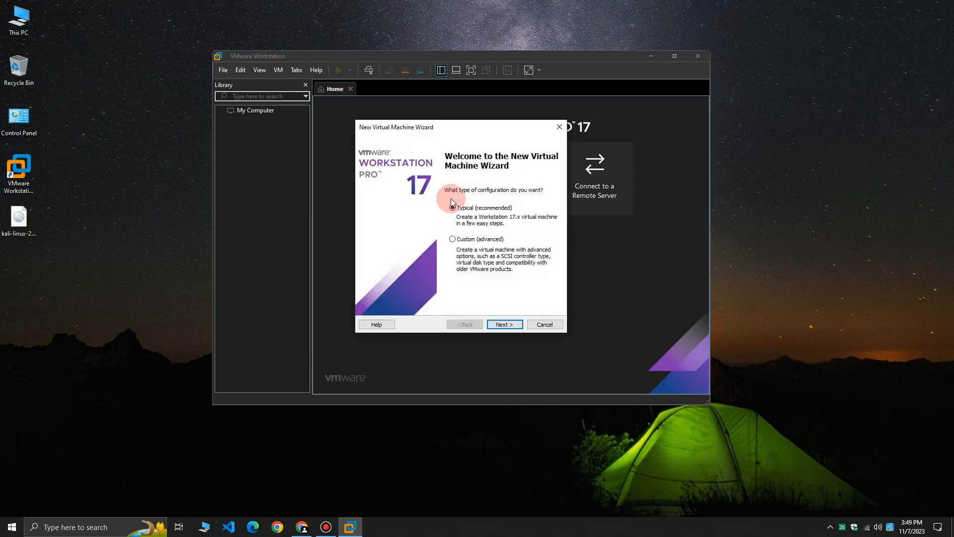
pyautogui.click(504, 324)
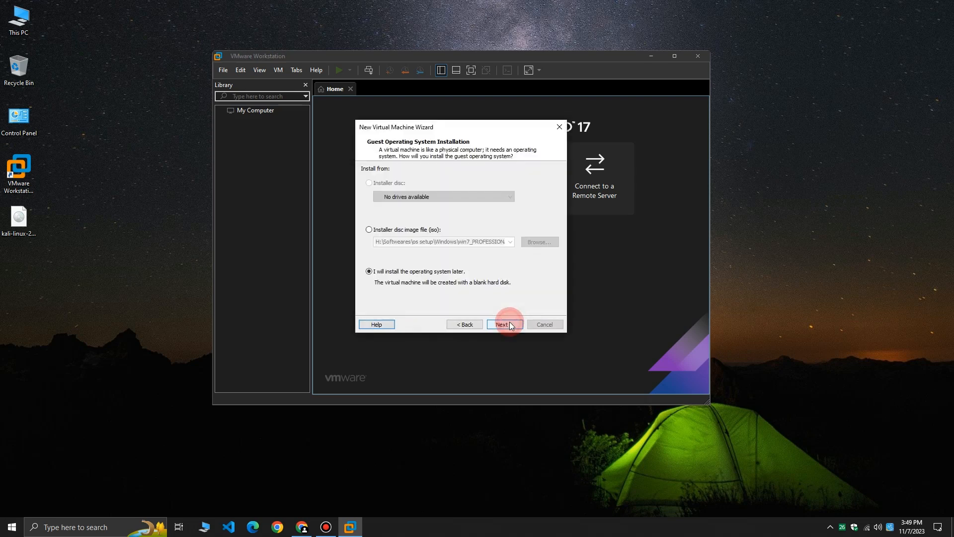
# - Set the installer disc image to kali-linux-2023.3-installer-amd64.iso from the Desktop and continue the wizard
pyautogui.click(405, 229)
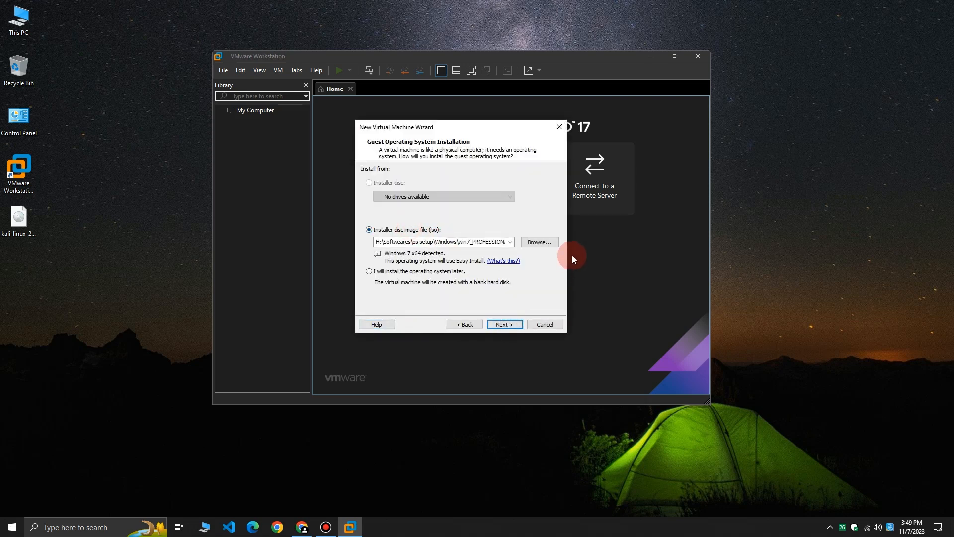
pyautogui.click(544, 241)
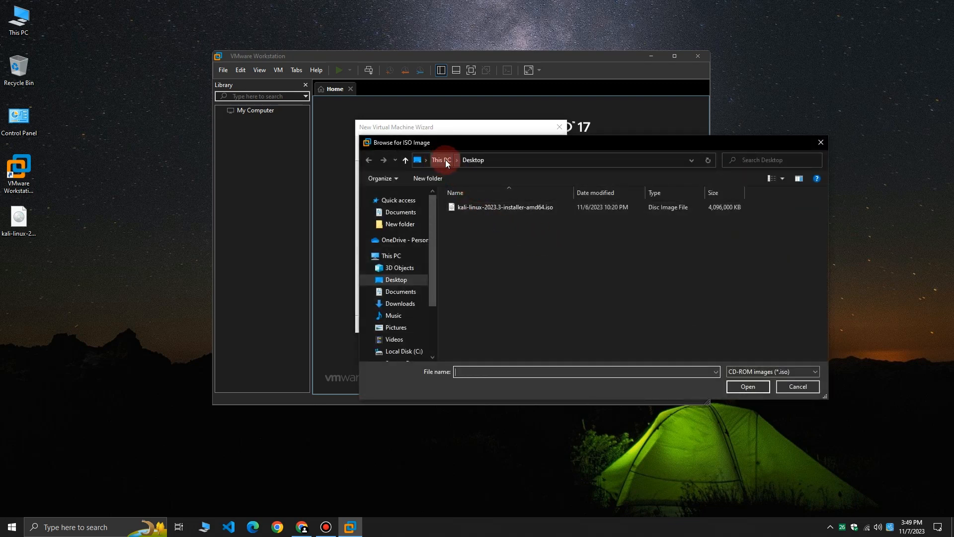
pyautogui.click(483, 209)
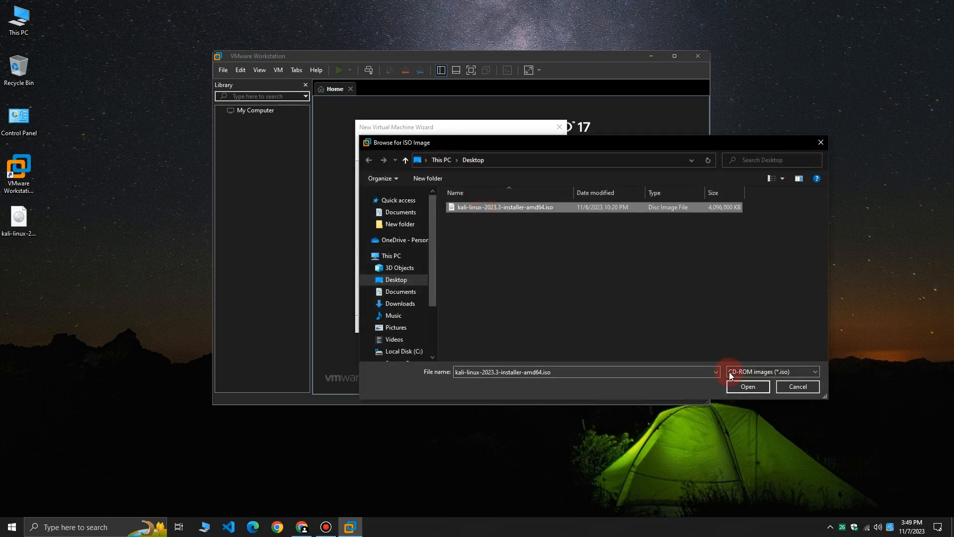
pyautogui.click(745, 386)
pyautogui.click(512, 324)
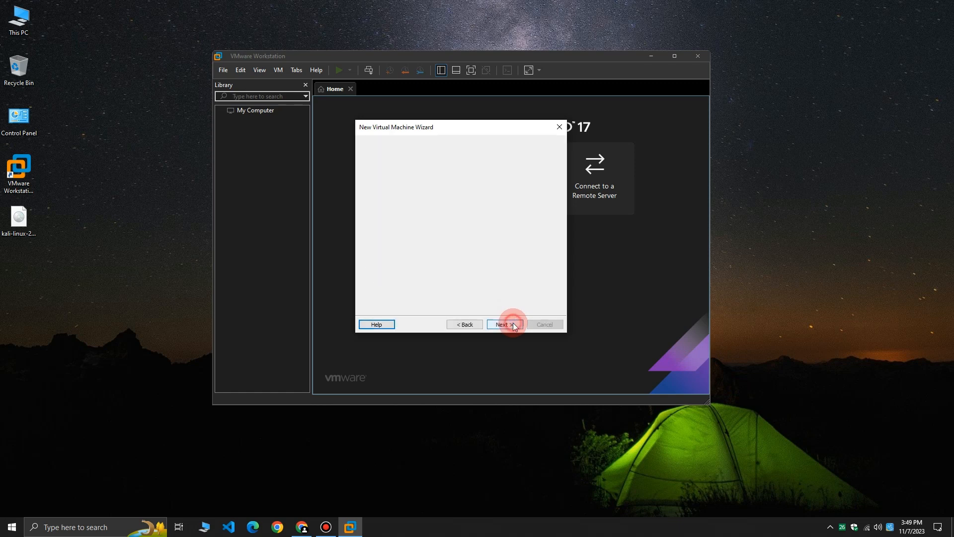
# - Set the guest operating system to Linux, version Debian 11.x 64-bit, and continue the wizard
pyautogui.click(367, 189)
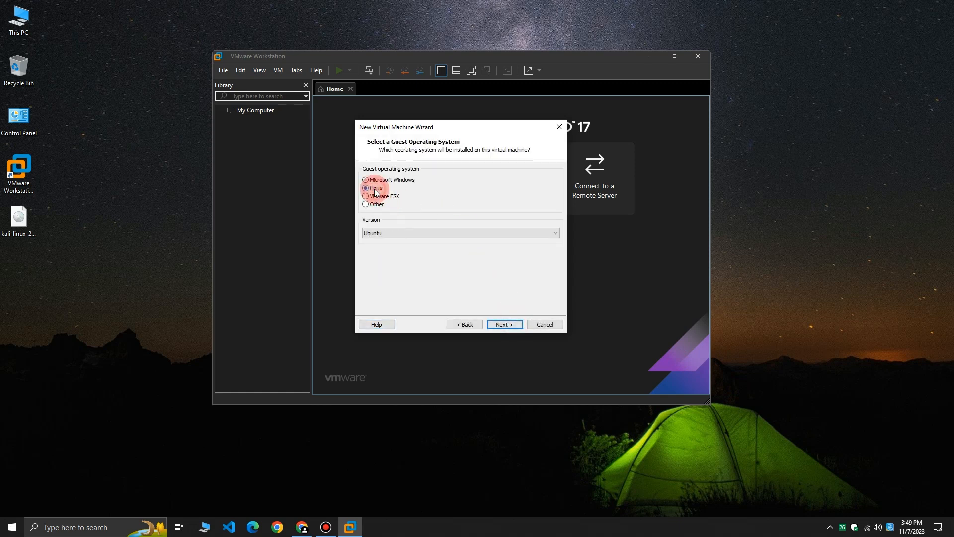
pyautogui.click(436, 233)
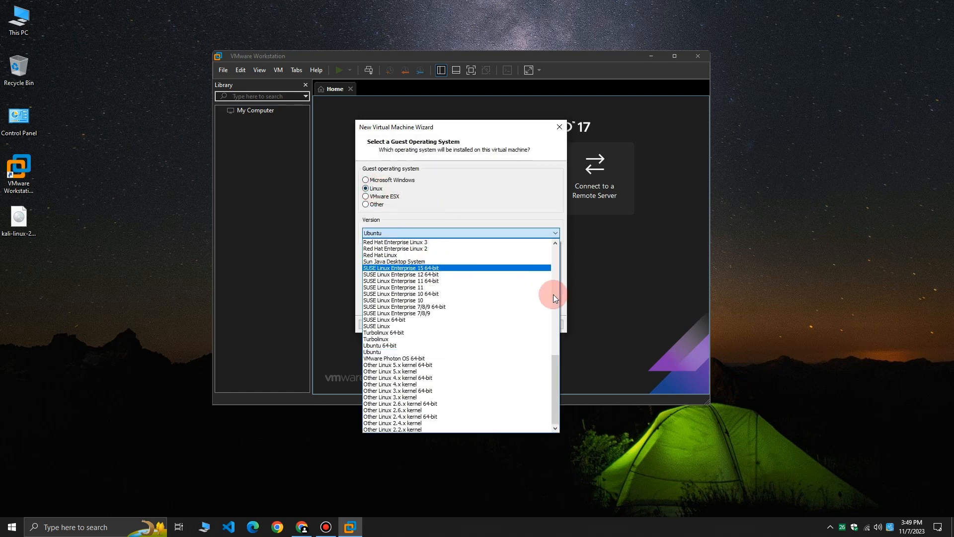
pyautogui.moveTo(556, 372); pyautogui.dragTo(557, 269)
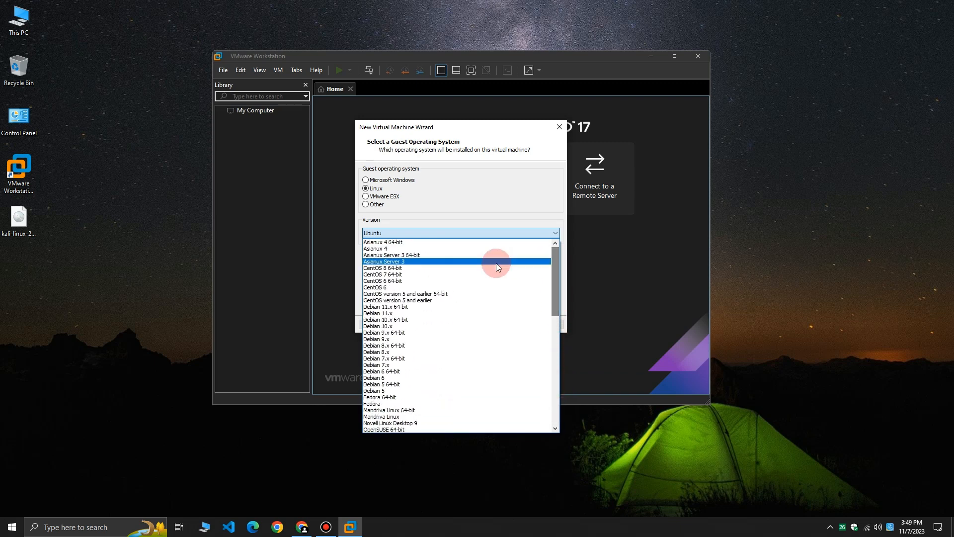
pyautogui.click(410, 306)
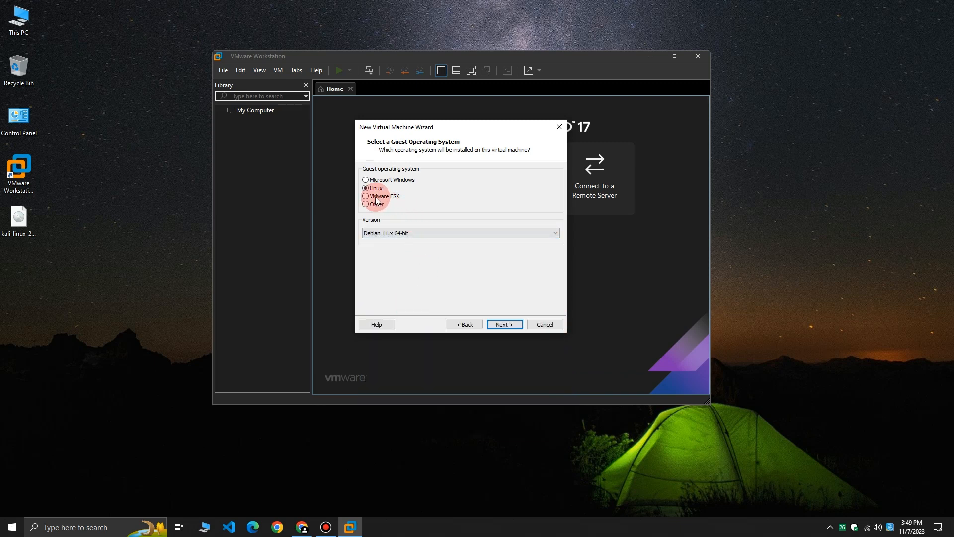
pyautogui.click(505, 324)
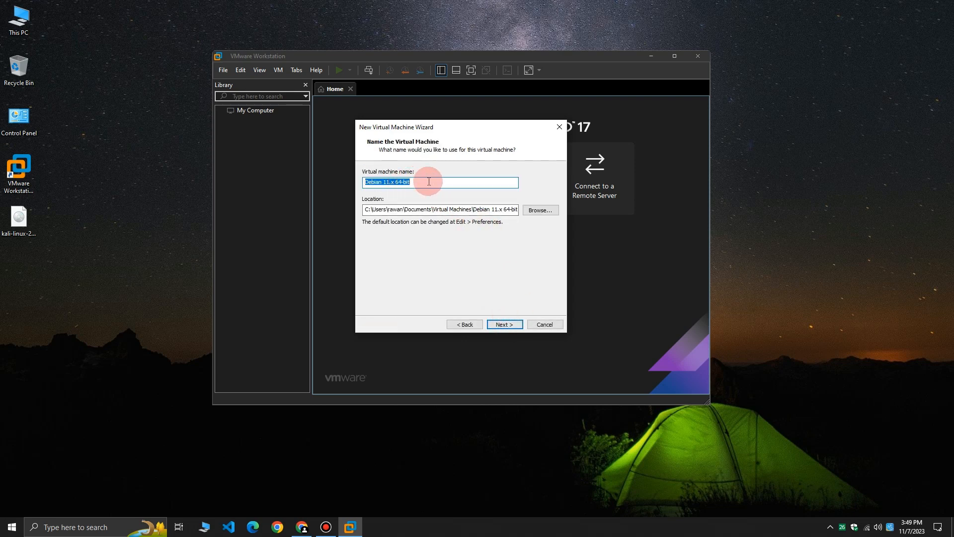
# - Name the virtual machine Kali Linux and store it in a new Kali Linux folder inside F:\Virtual Machines
pyautogui.write('Kali Linux')
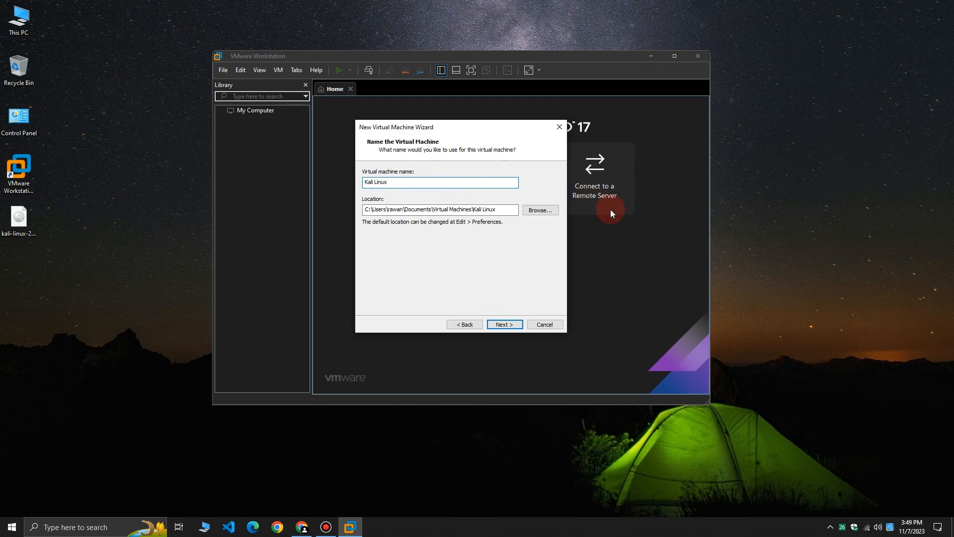
pyautogui.click(540, 210)
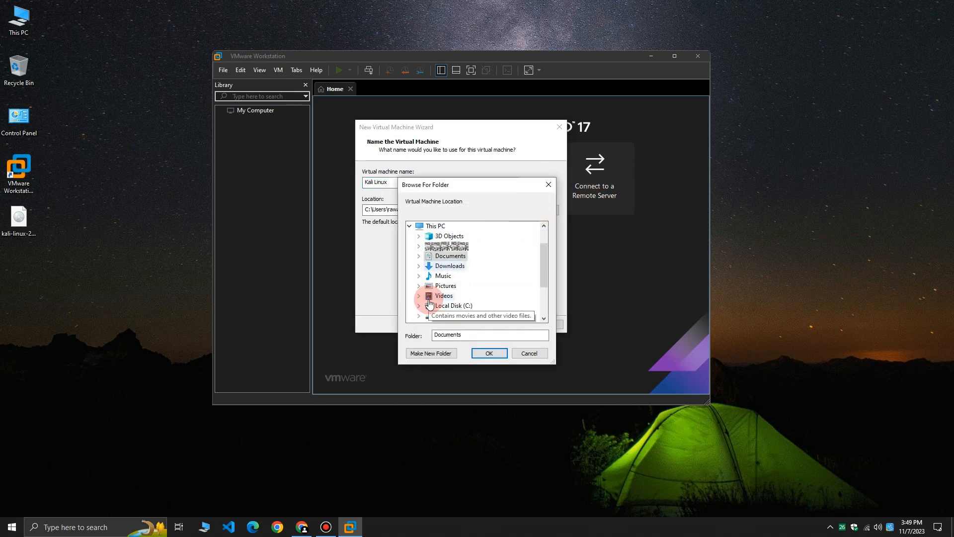
pyautogui.scroll(-2, 430, 303)
pyautogui.click(418, 275)
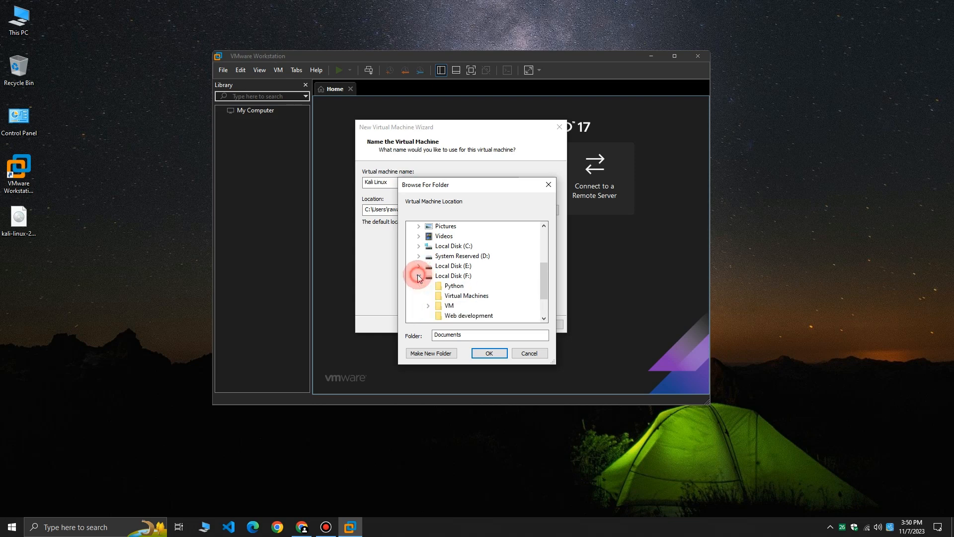
pyautogui.click(465, 296)
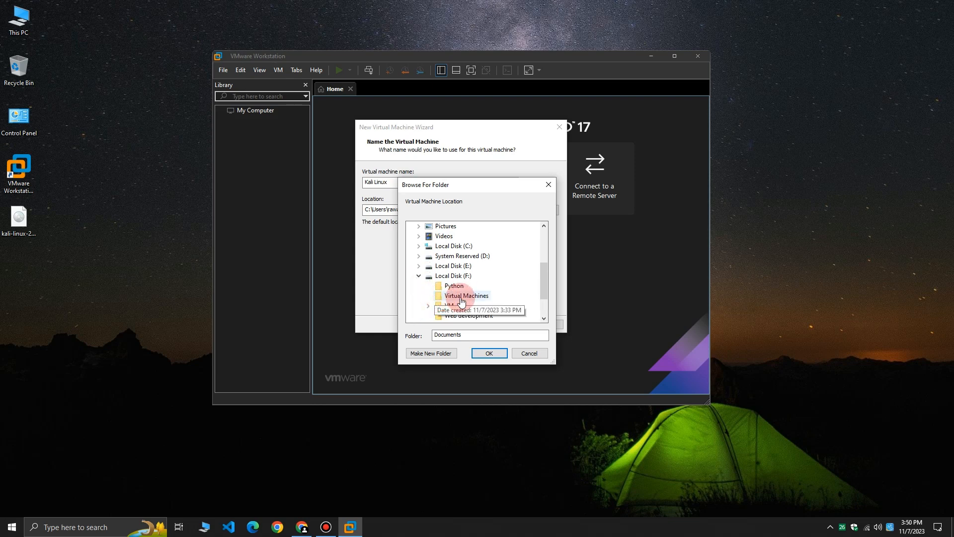
pyautogui.click(452, 353)
pyautogui.write('K')
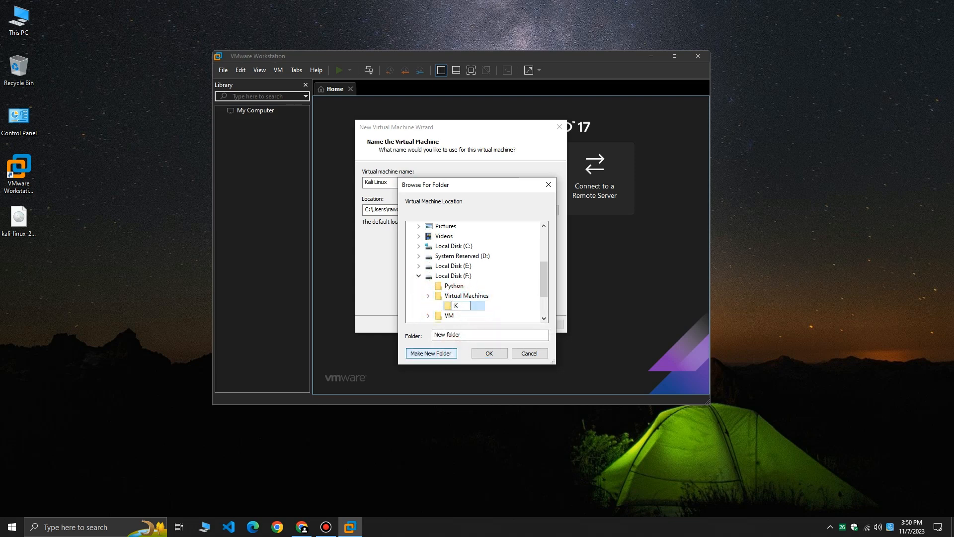
pyautogui.write('ali Linux')
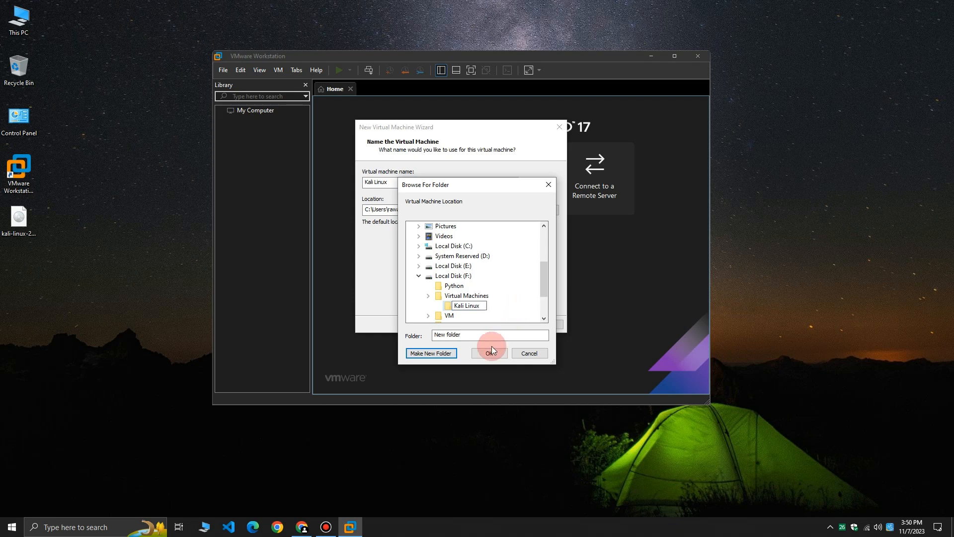
pyautogui.click(491, 308)
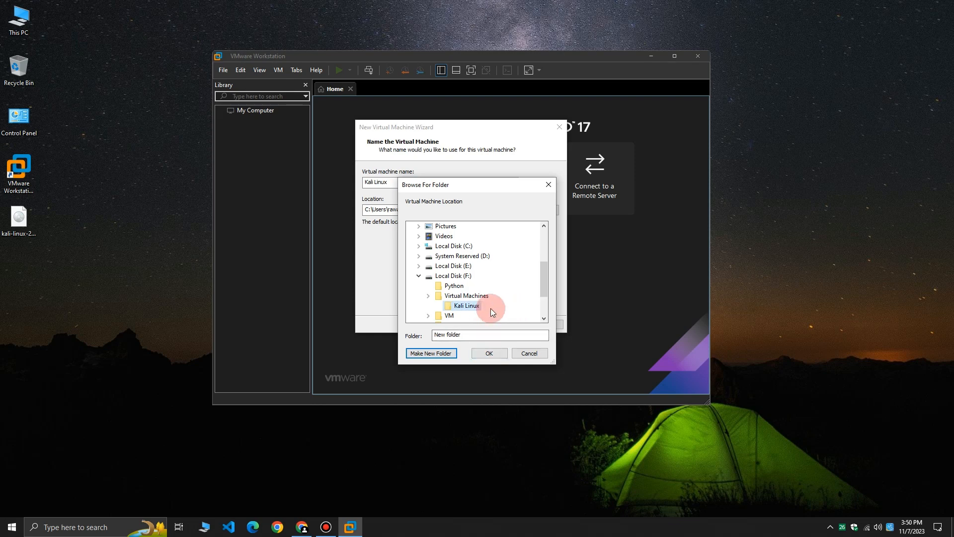
pyautogui.click(489, 353)
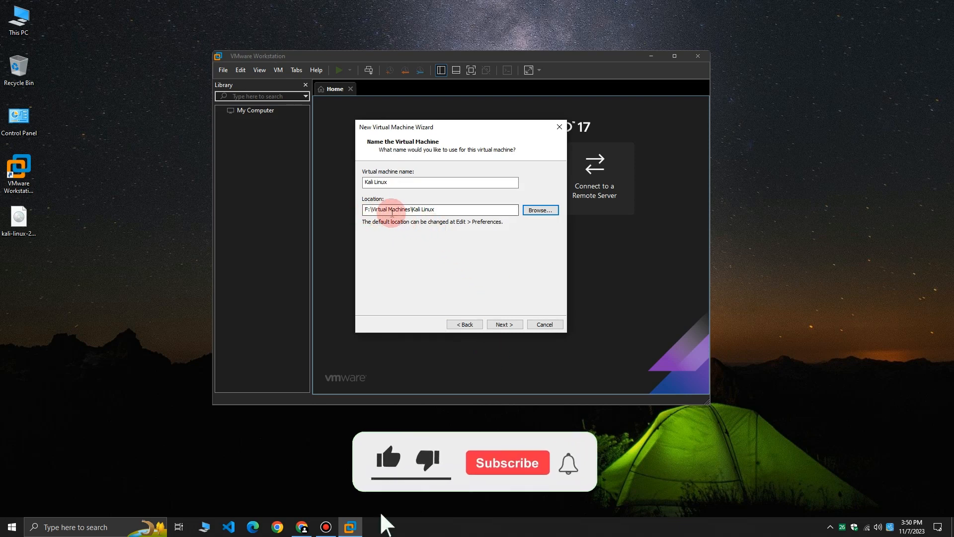
pyautogui.click(503, 324)
# - Set the maximum disk size to 50 GB, keeping the virtual disk split into multiple files, and continue the wizard
pyautogui.click(440, 193)
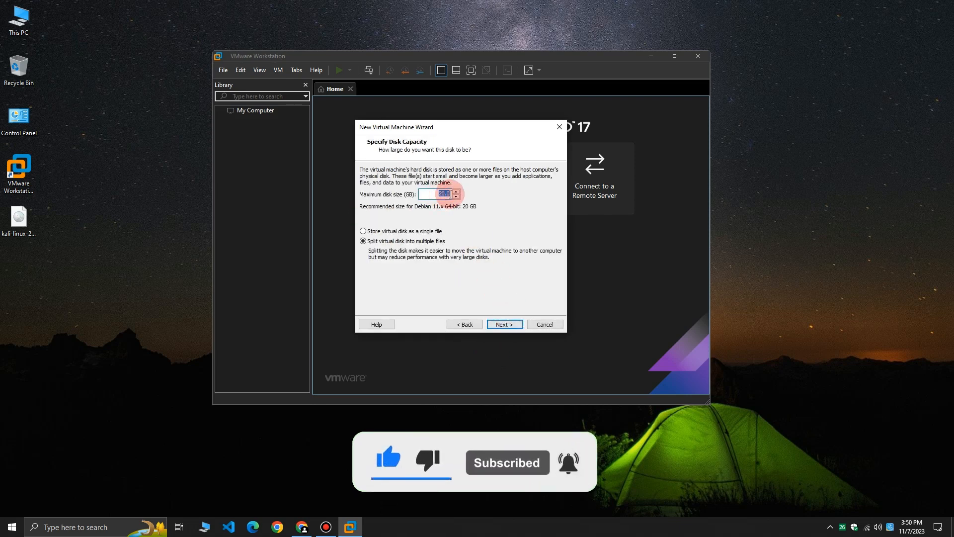
pyautogui.write('50')
pyautogui.click(515, 197)
pyautogui.click(504, 326)
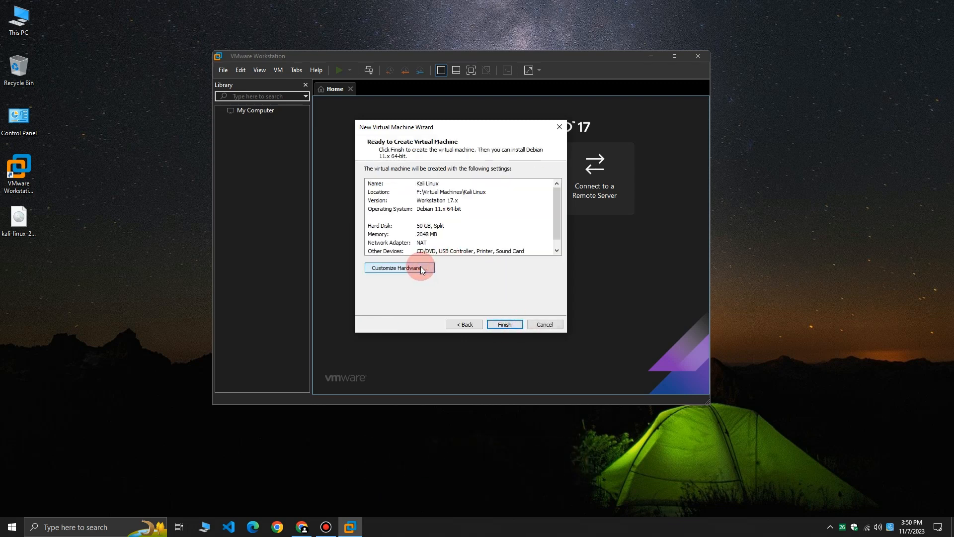
# - Customize the hardware to 2 processors with 2 cores per processor, and finish creating the virtual machine
pyautogui.click(399, 268)
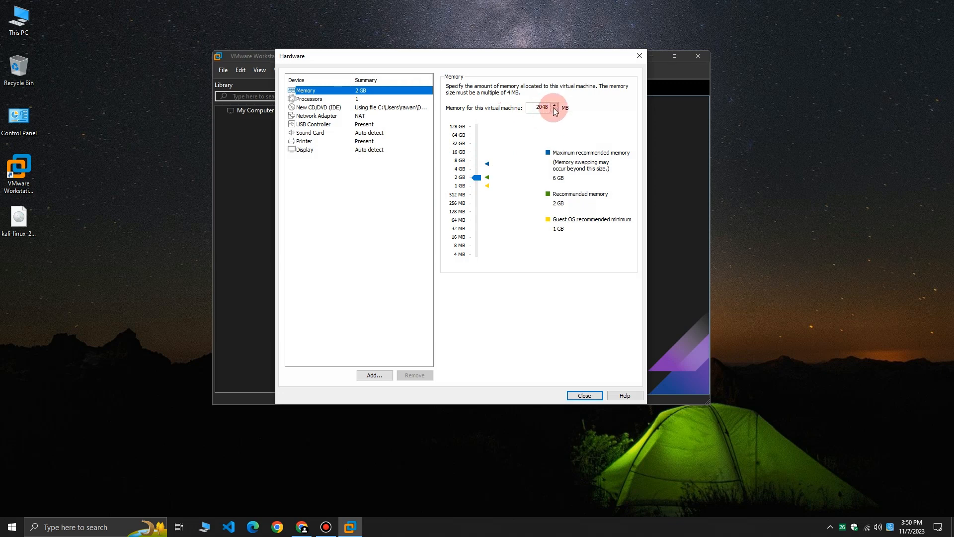
pyautogui.click(345, 99)
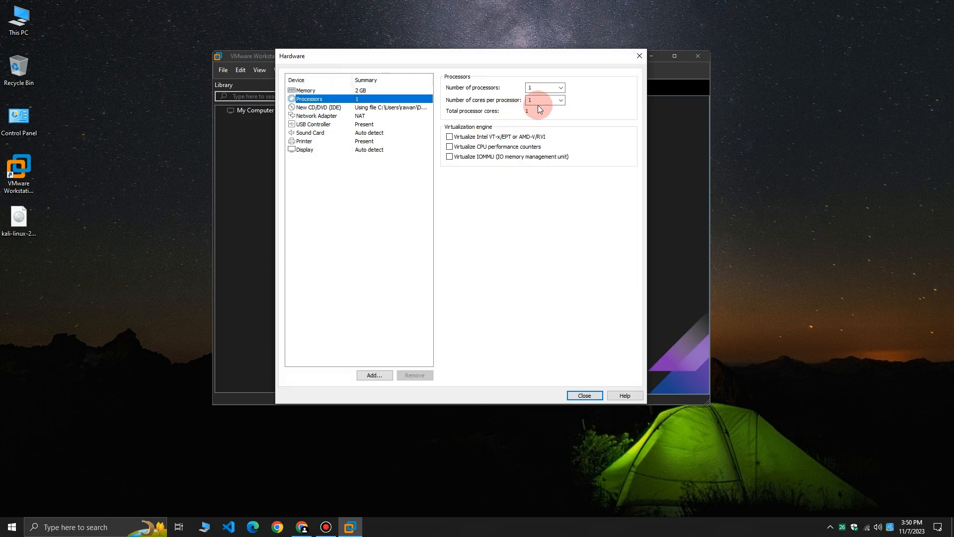
pyautogui.click(538, 88)
pyautogui.write('2')
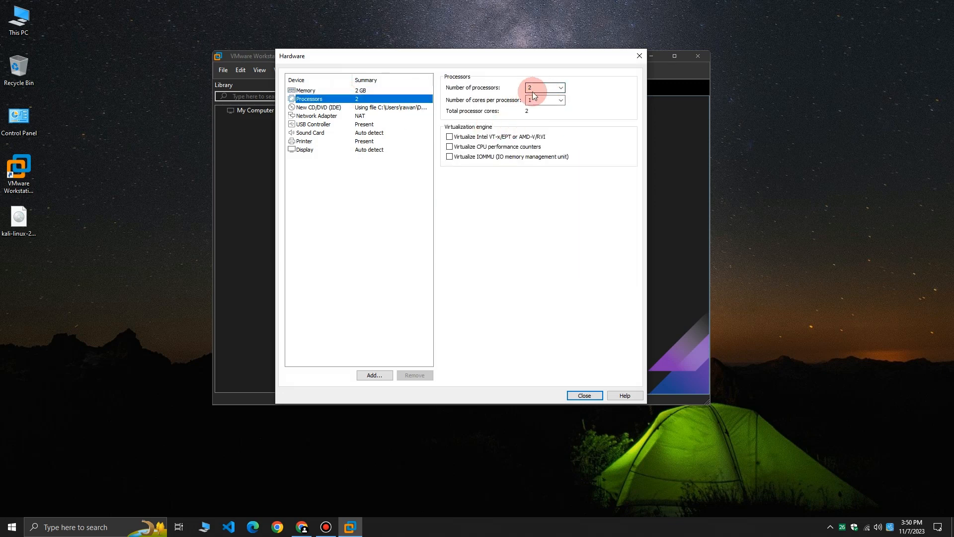
pyautogui.click(538, 100)
pyautogui.write('2')
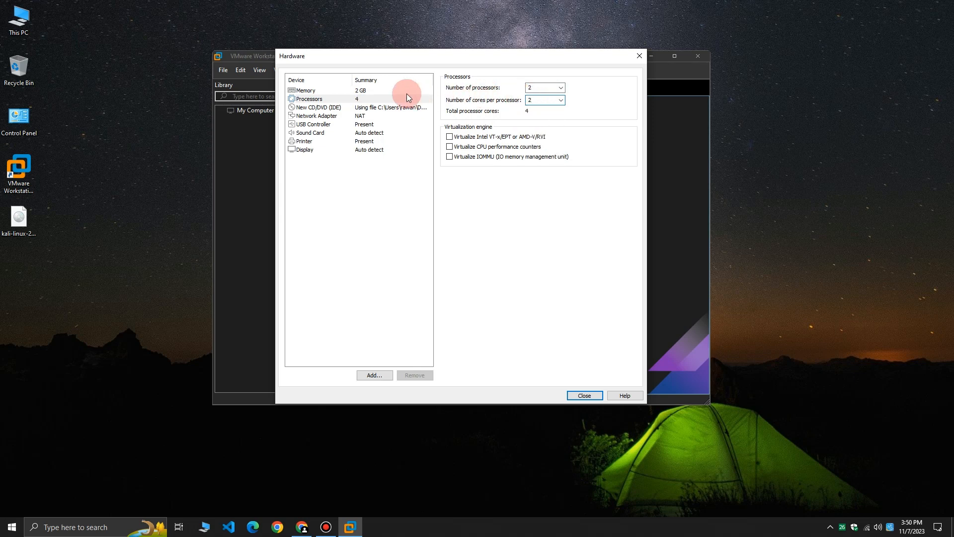
pyautogui.click(584, 396)
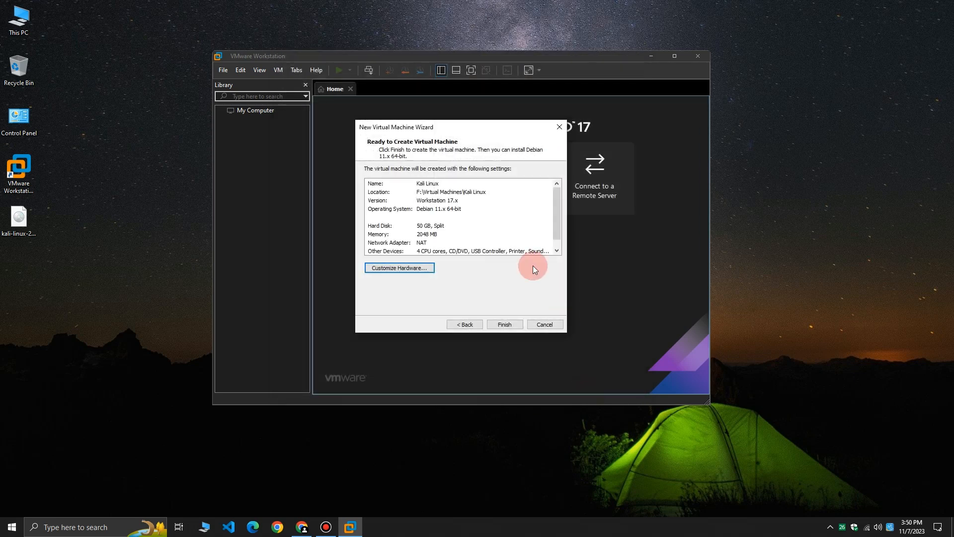
pyautogui.click(501, 324)
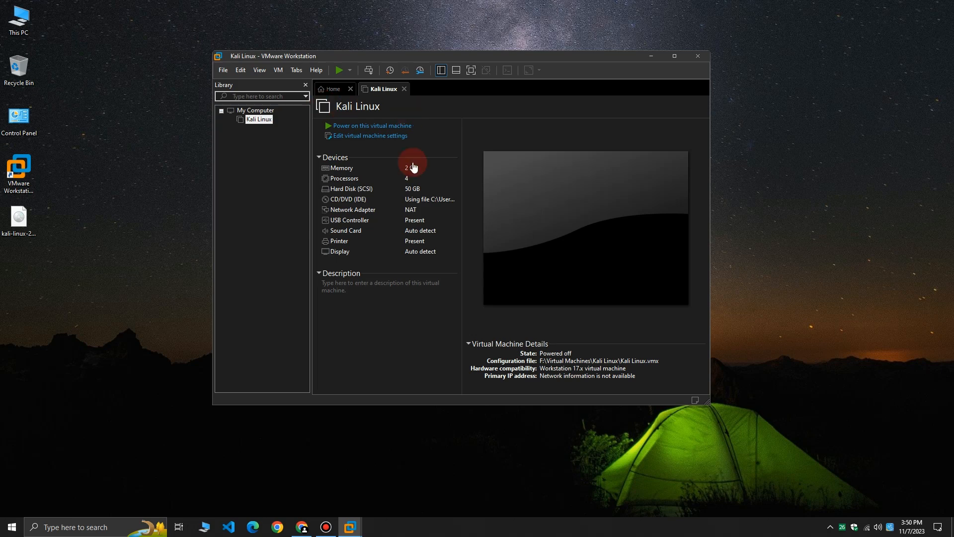
# - Power on the Kali Linux virtual machine in a maximized window and start the Graphical install
pyautogui.click(674, 56)
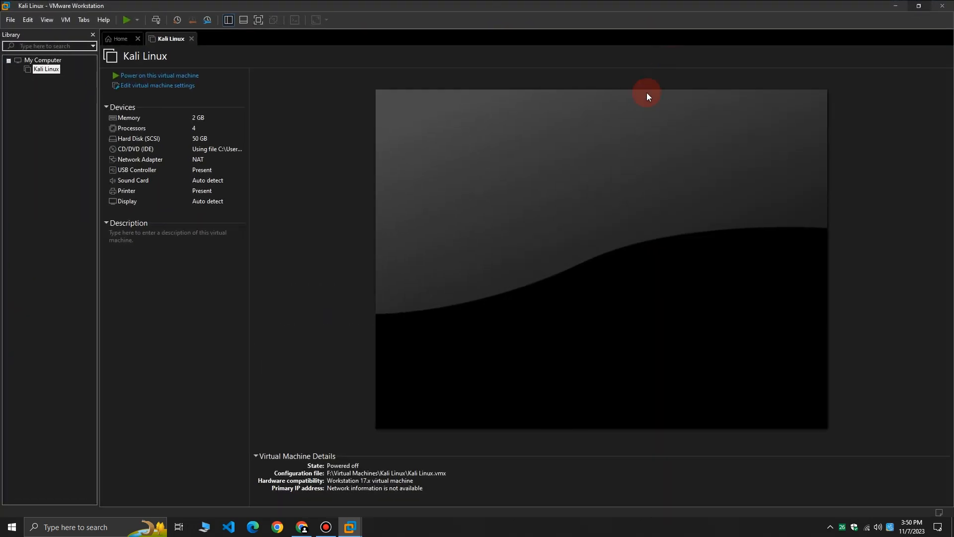
pyautogui.click(191, 78)
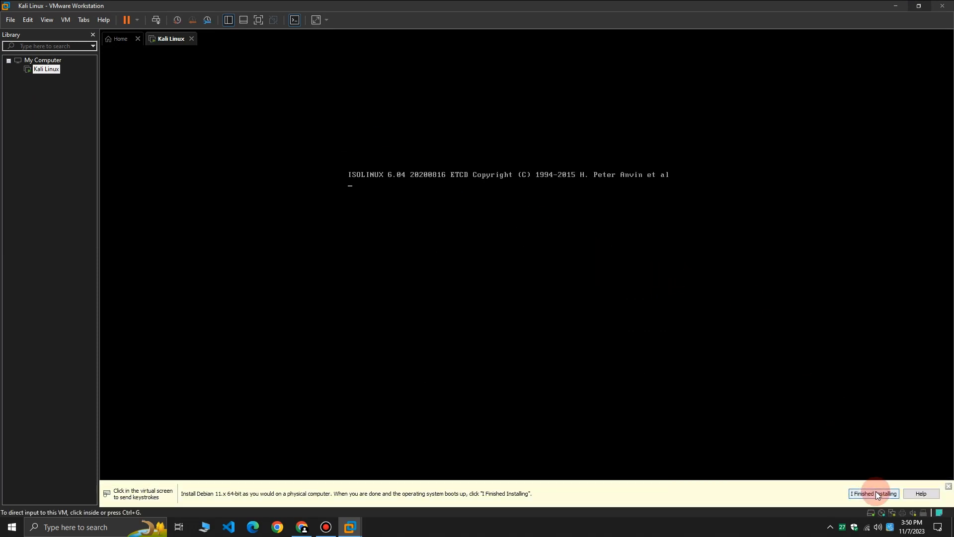
pyautogui.click(858, 496)
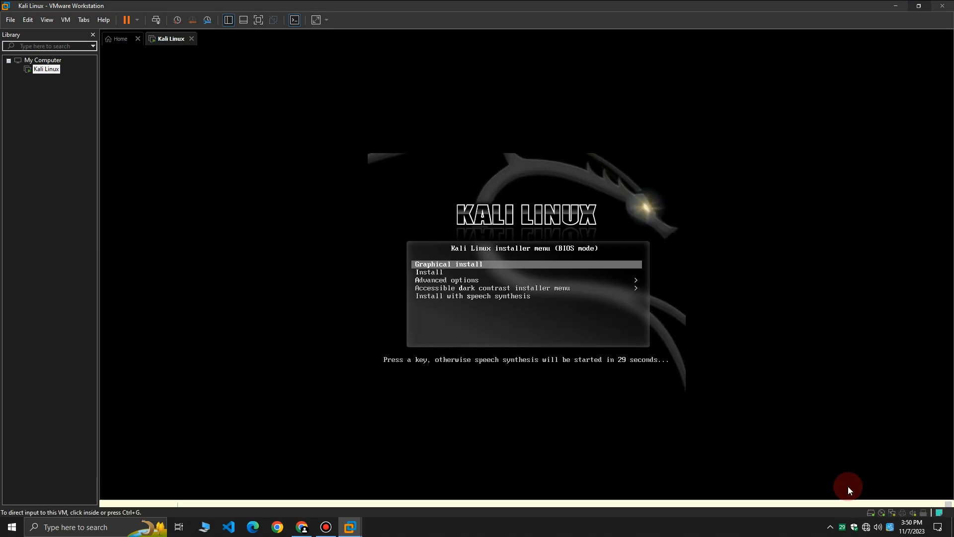
pyautogui.click(473, 270)
pyautogui.press('Return')
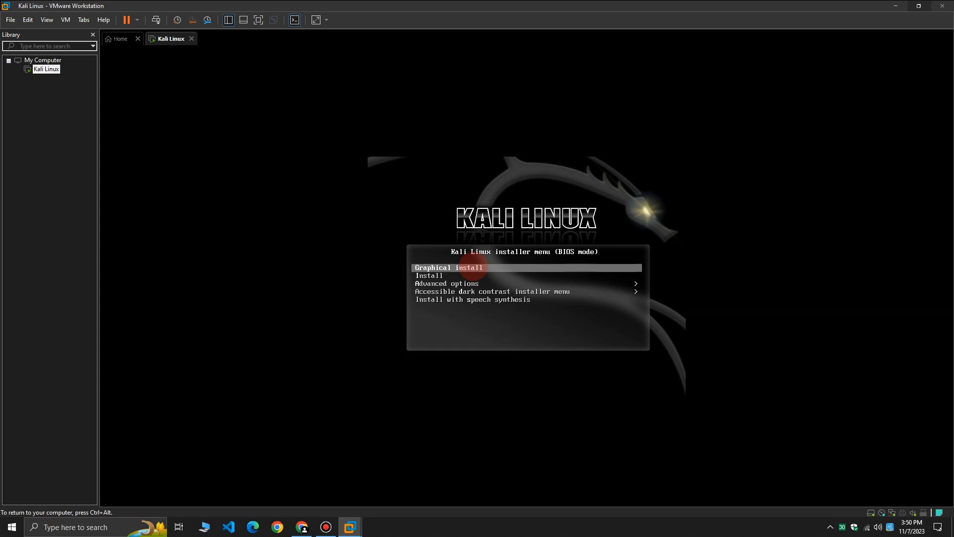
pyautogui.press('Return')
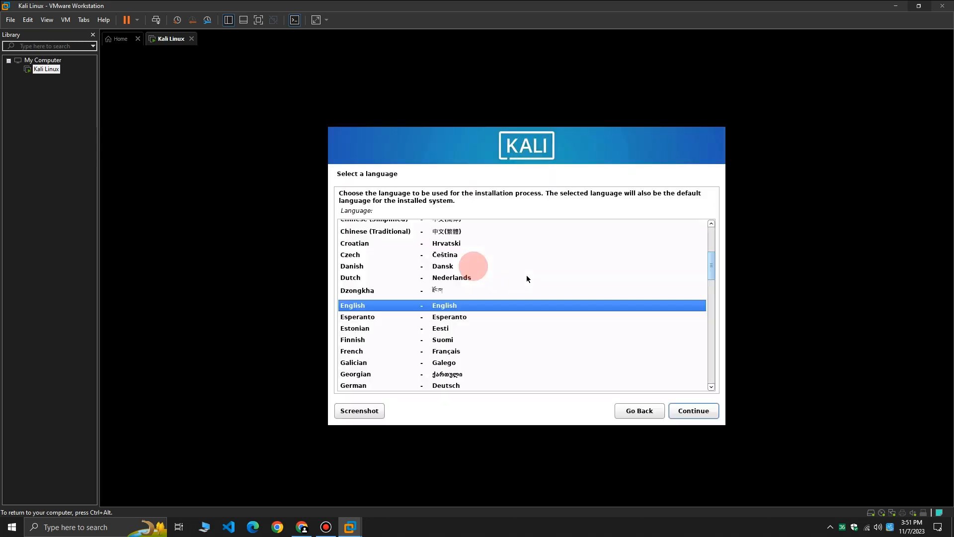
# - Accept English as the installation language and set the location to Sri Lanka under Asia
pyautogui.click(700, 410)
pyautogui.doubleClick(349, 384)
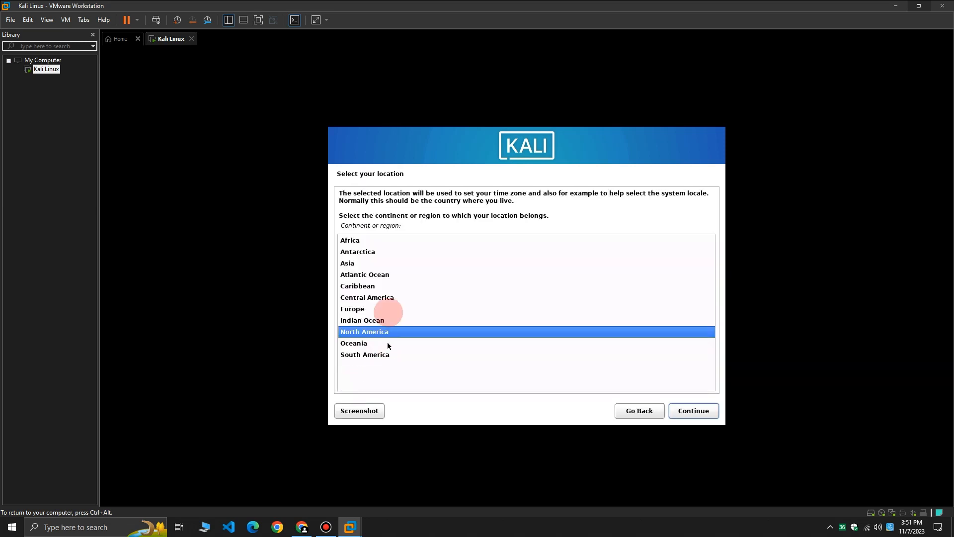
pyautogui.doubleClick(356, 263)
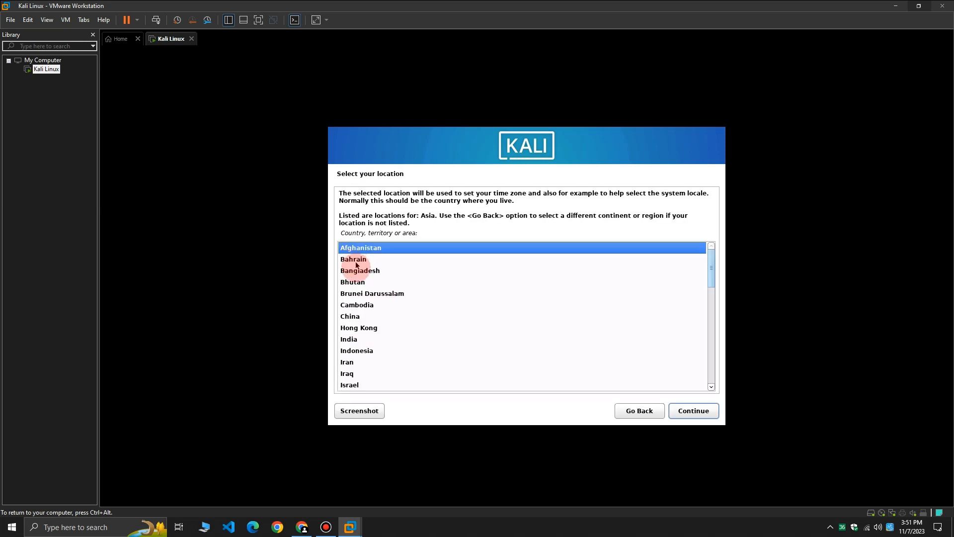
pyautogui.scroll(-3, 363, 351)
pyautogui.scroll(-6, 363, 354)
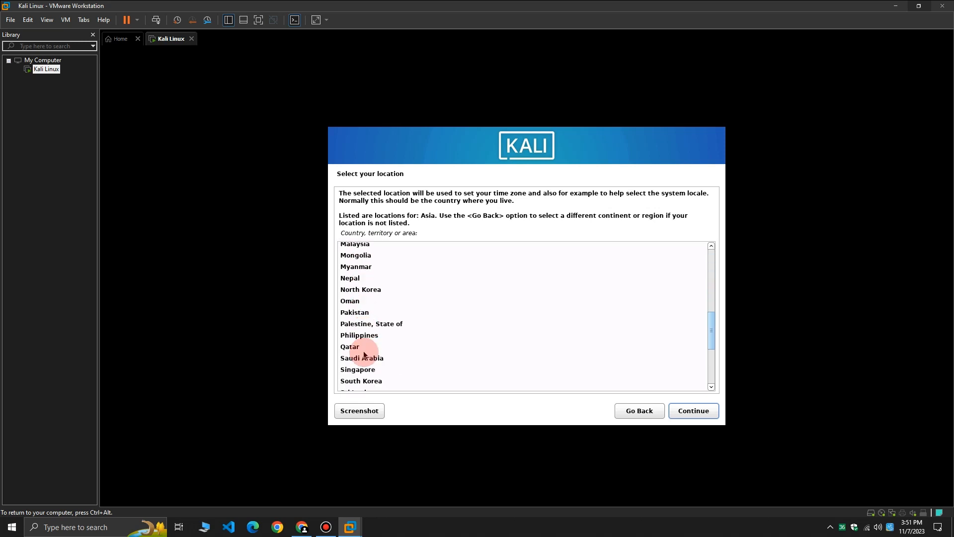
pyautogui.click(350, 325)
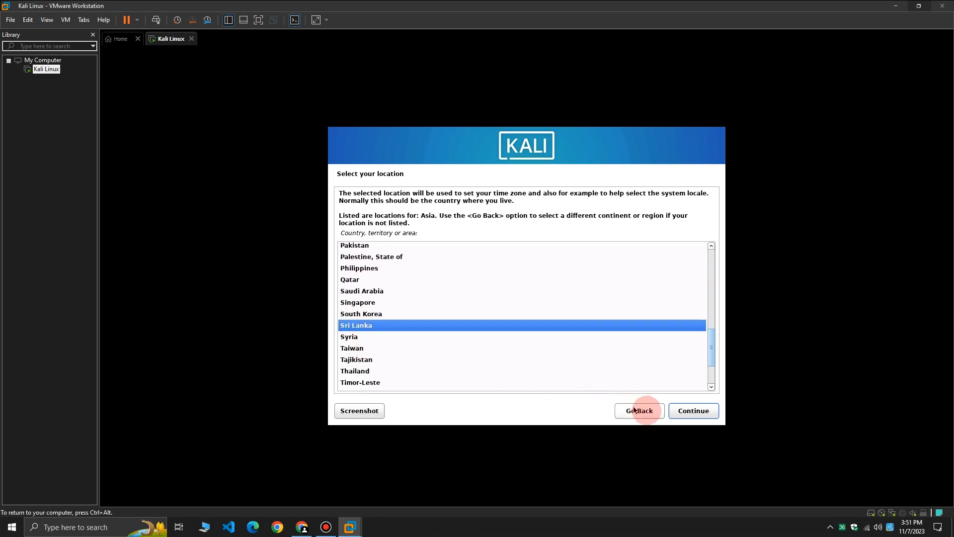
pyautogui.click(687, 411)
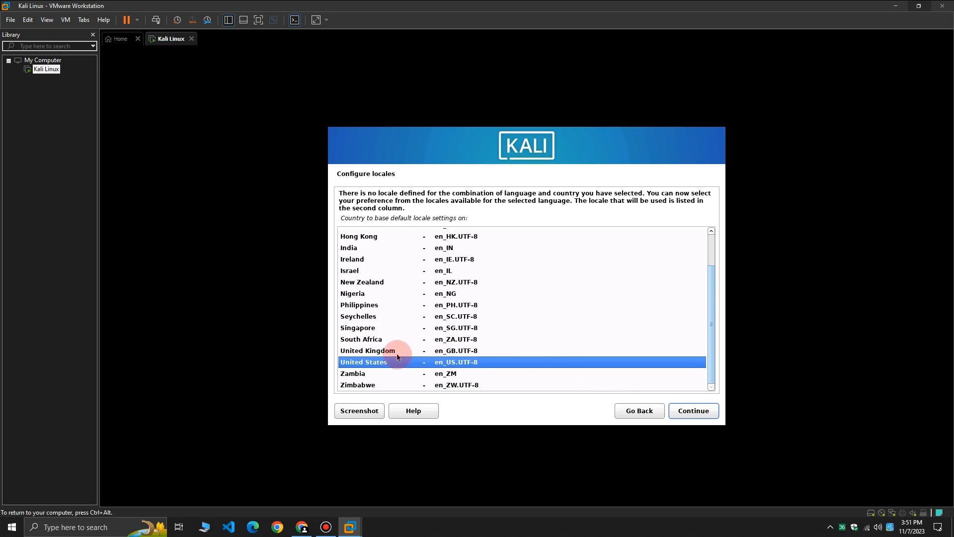
# - Base the default locale on India (en_IN) and choose the American English keymap
pyautogui.click(361, 249)
pyautogui.click(710, 407)
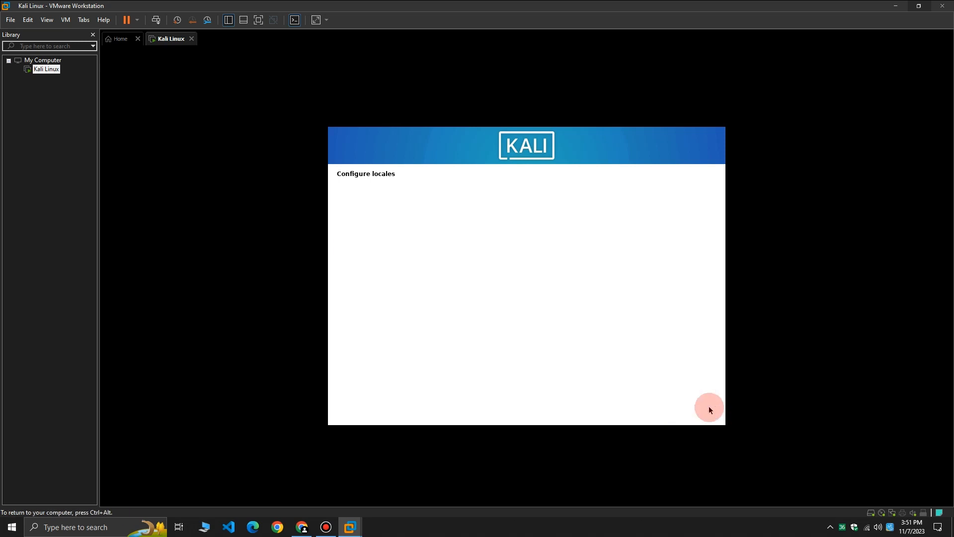
pyautogui.click(691, 413)
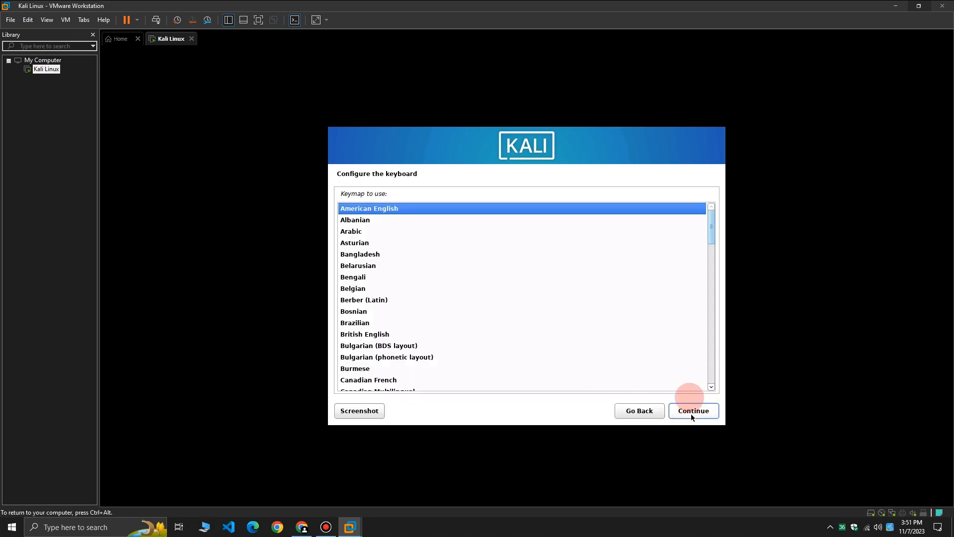
pyautogui.click(599, 220)
pyautogui.click(598, 208)
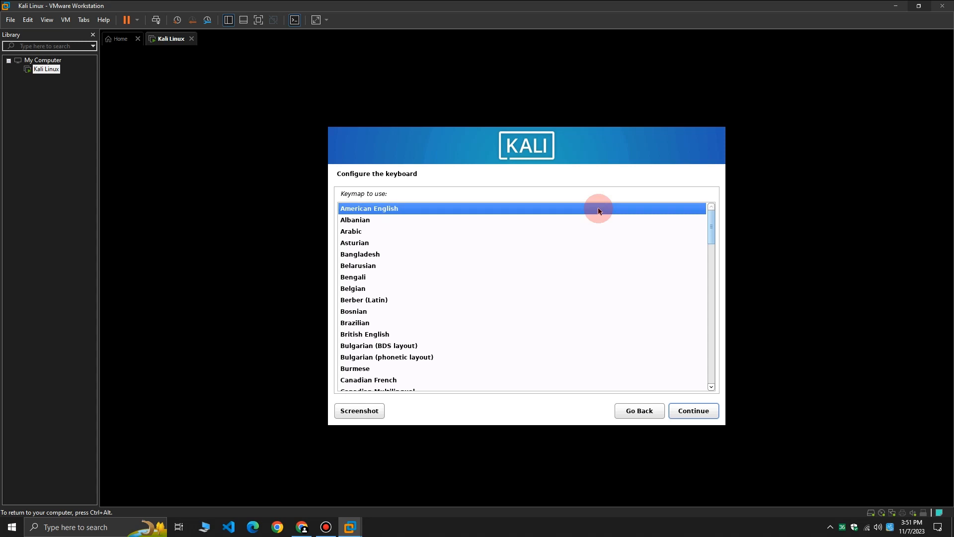
pyautogui.click(696, 412)
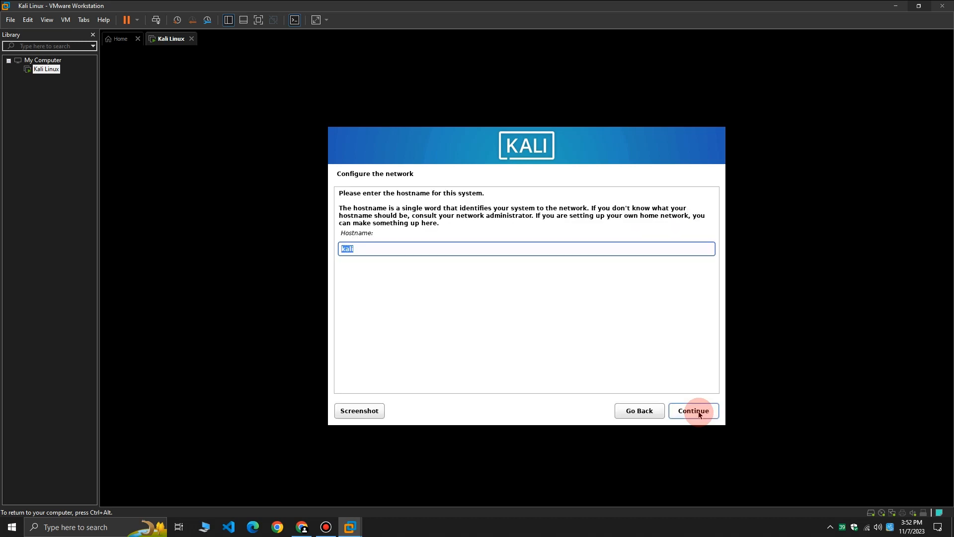
# - Keep kali as the hostname and continue with the domain name left blank
pyautogui.click(383, 248)
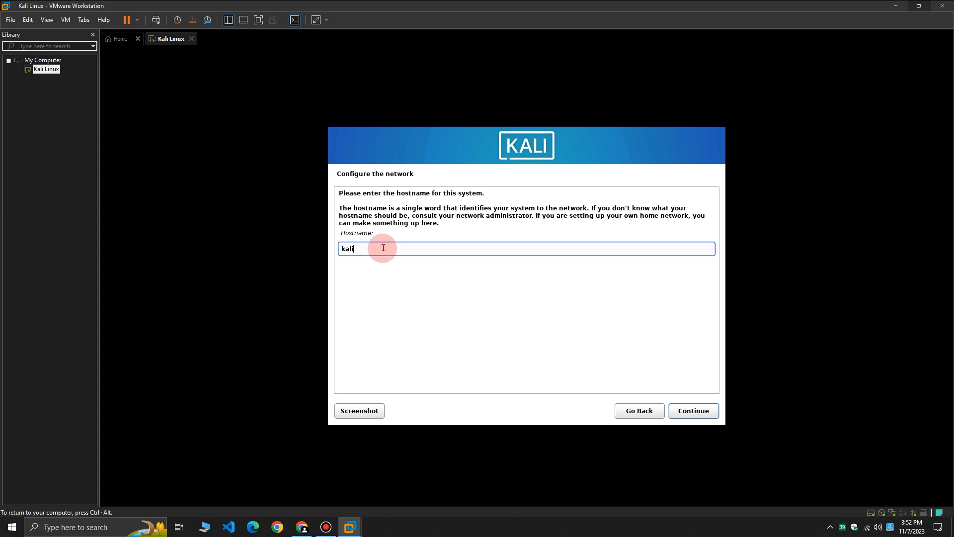
pyautogui.click(695, 410)
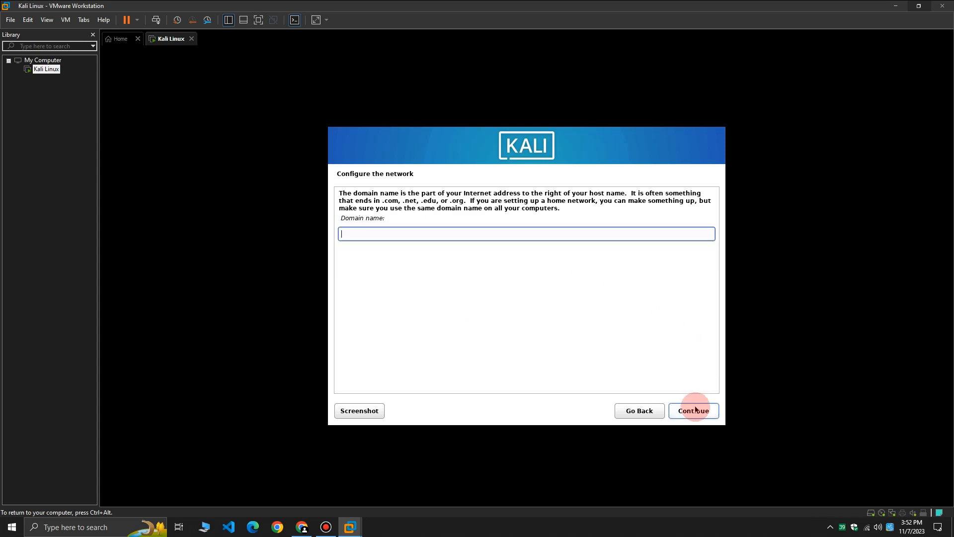
pyautogui.click(694, 410)
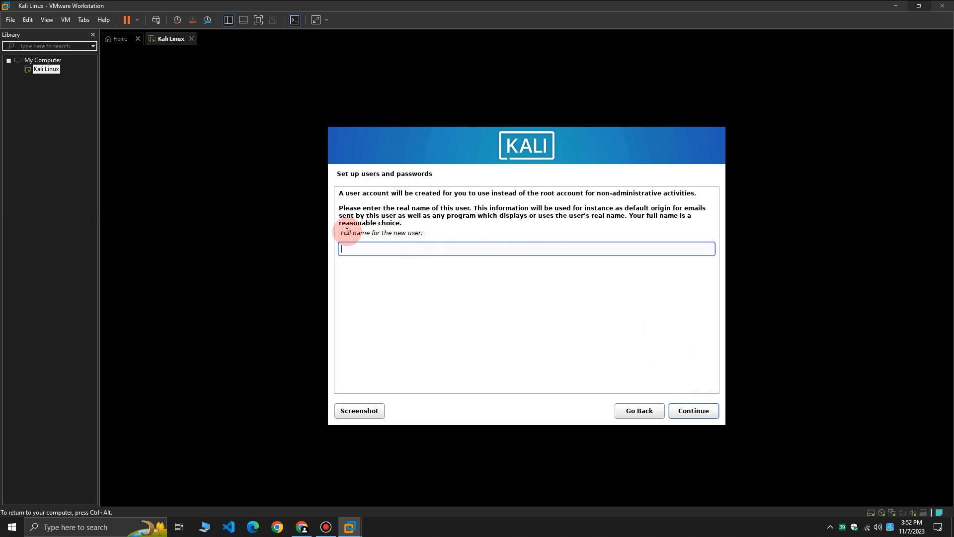
# - Enter Cyber_x as the new user's full name and cyber_x as the account username
pyautogui.moveTo(342, 233); pyautogui.dragTo(425, 232)
pyautogui.click(395, 238)
pyautogui.click(374, 251)
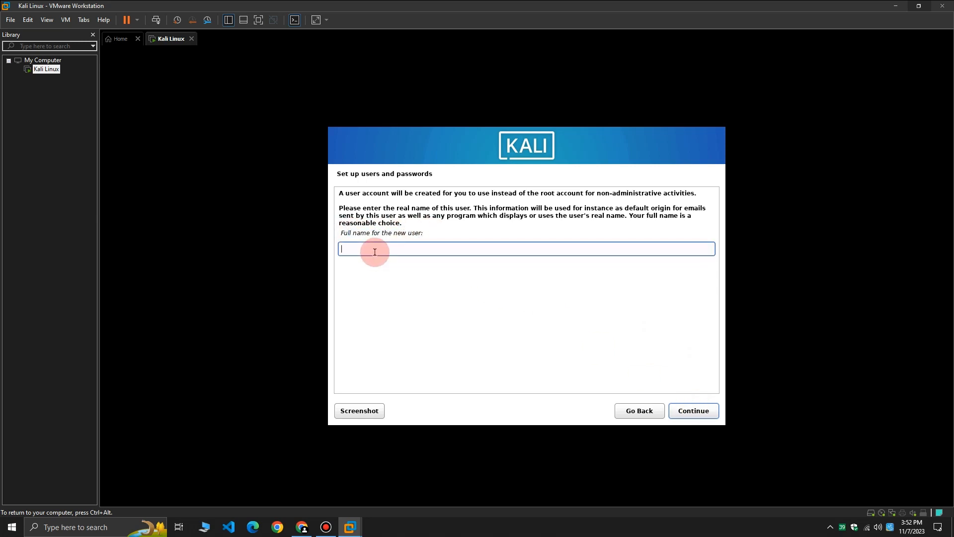
pyautogui.write('Cyber ')
pyautogui.write('x')
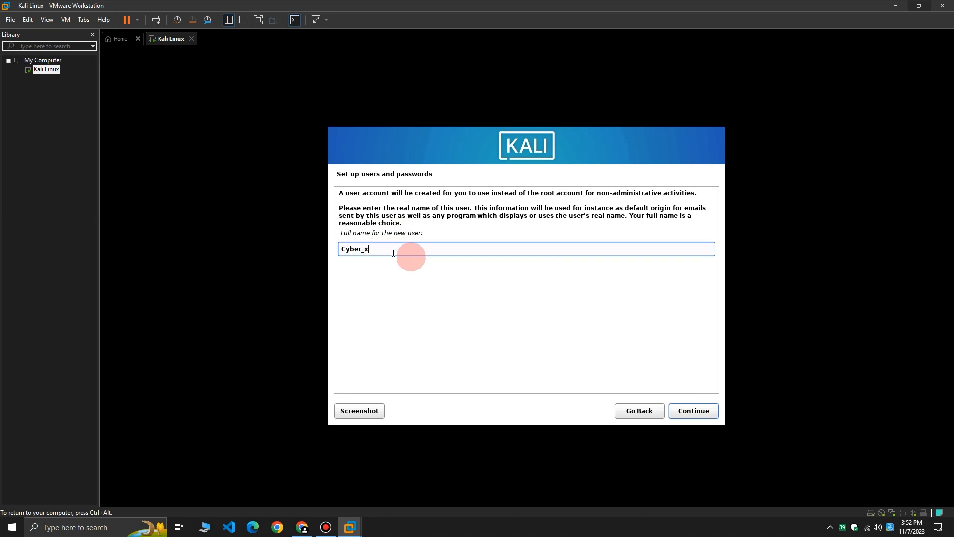
pyautogui.click(694, 410)
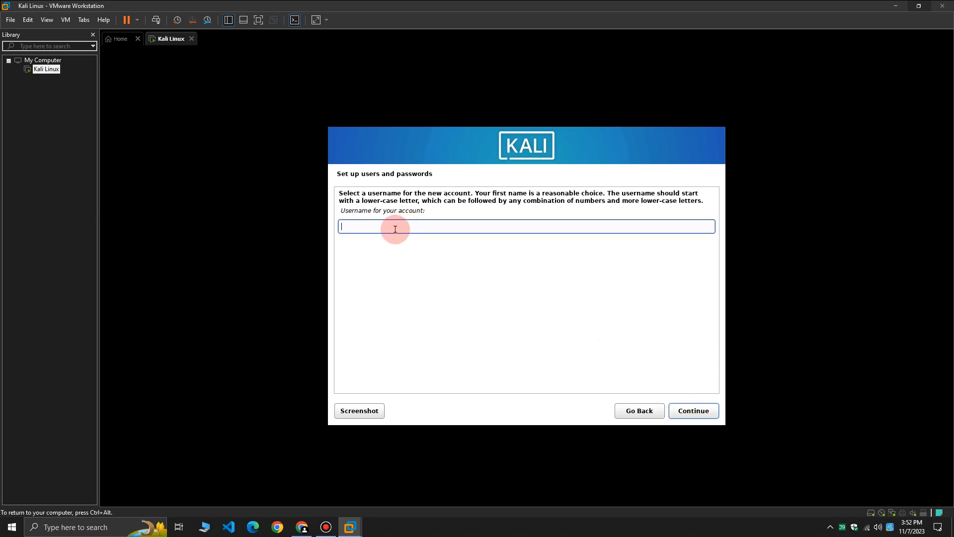
pyautogui.write('cyber_x')
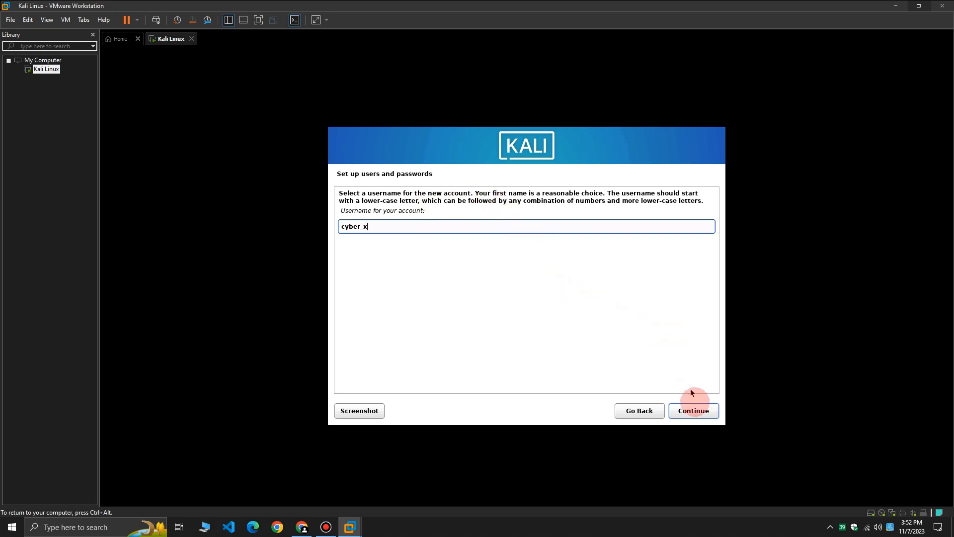
pyautogui.click(693, 410)
# - Enter the new user's password, re-enter it for verification, and continue the installation
pyautogui.click(351, 226)
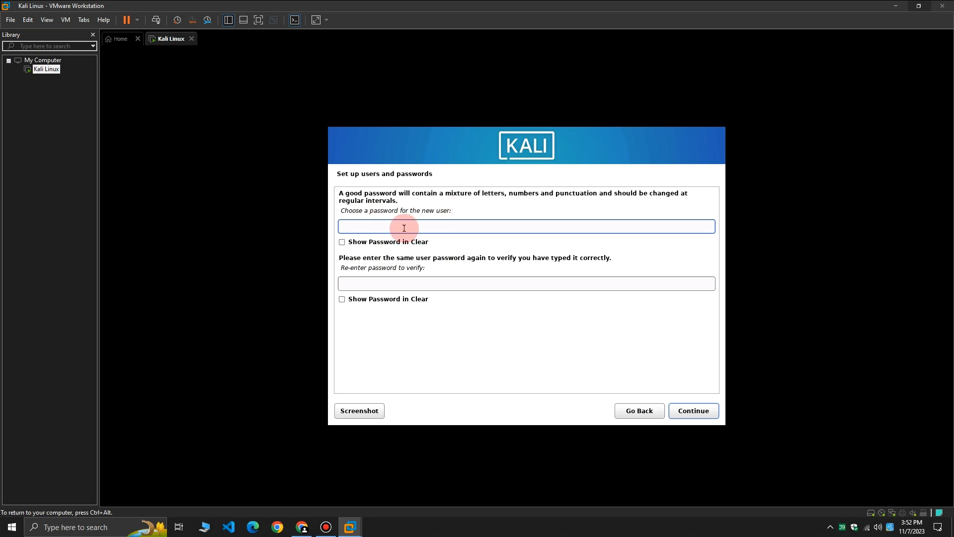
pyautogui.press('Tab')
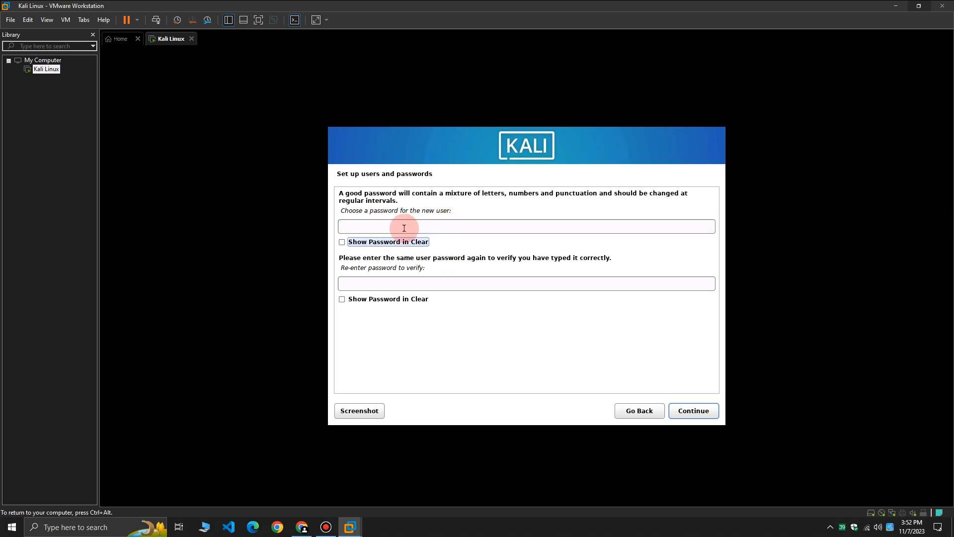
pyautogui.click(404, 227)
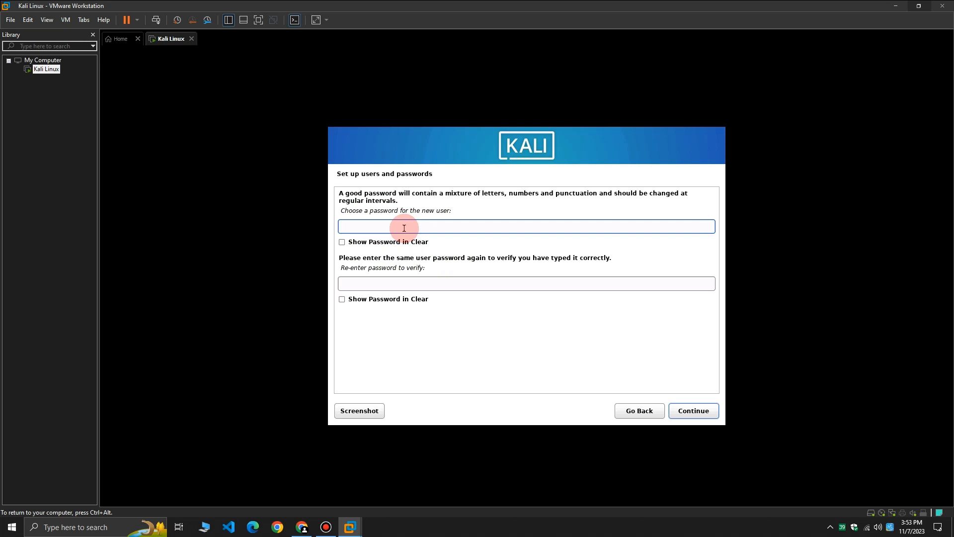
pyautogui.write('********')
pyautogui.click(443, 283)
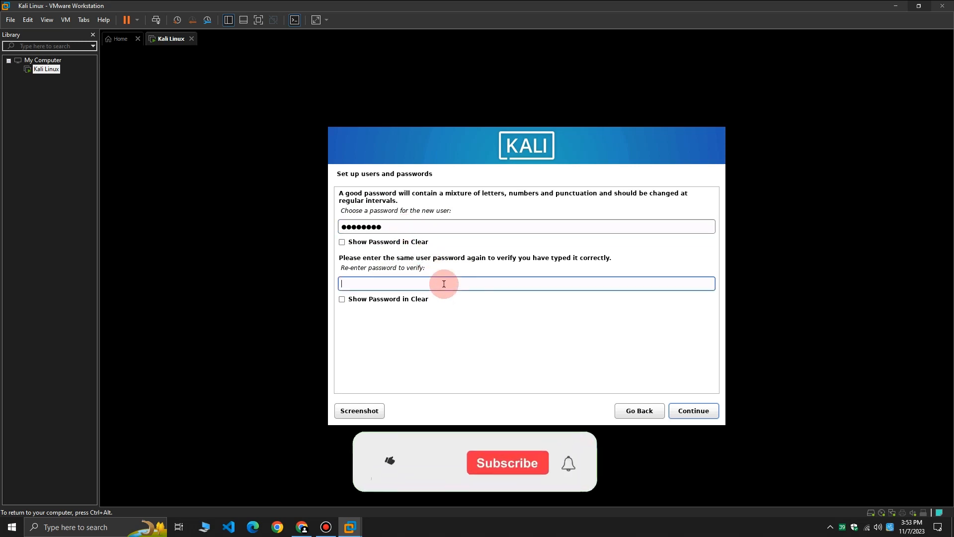
pyautogui.write('********')
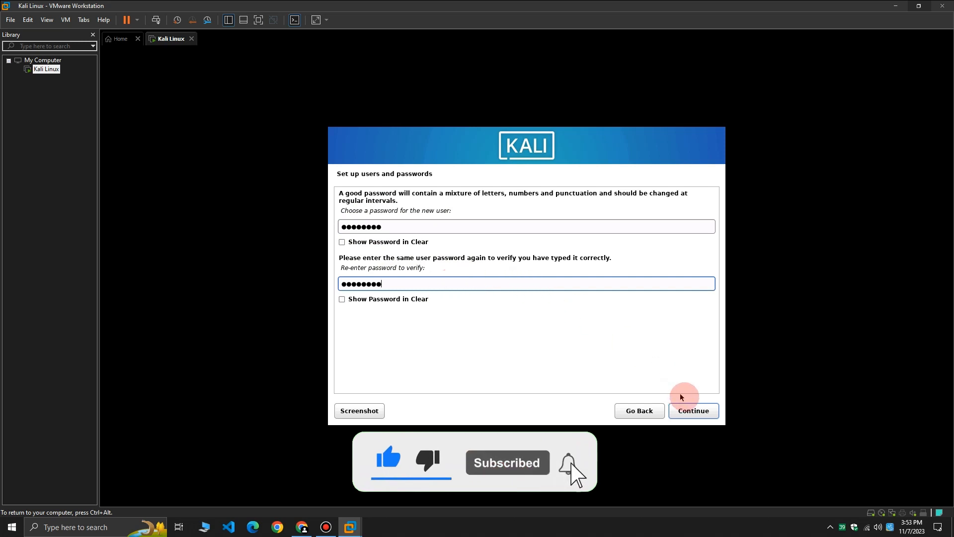
pyautogui.click(695, 411)
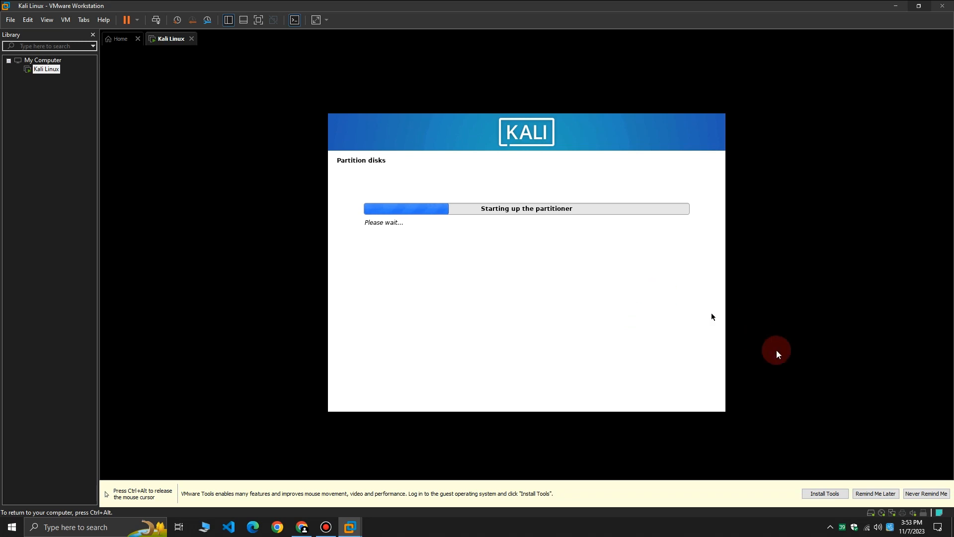
# - Postpone the VMware Tools reminder and set up guided partitioning of the entire SCSI3 (sda) disk with the default partition scheme
pyautogui.click(881, 492)
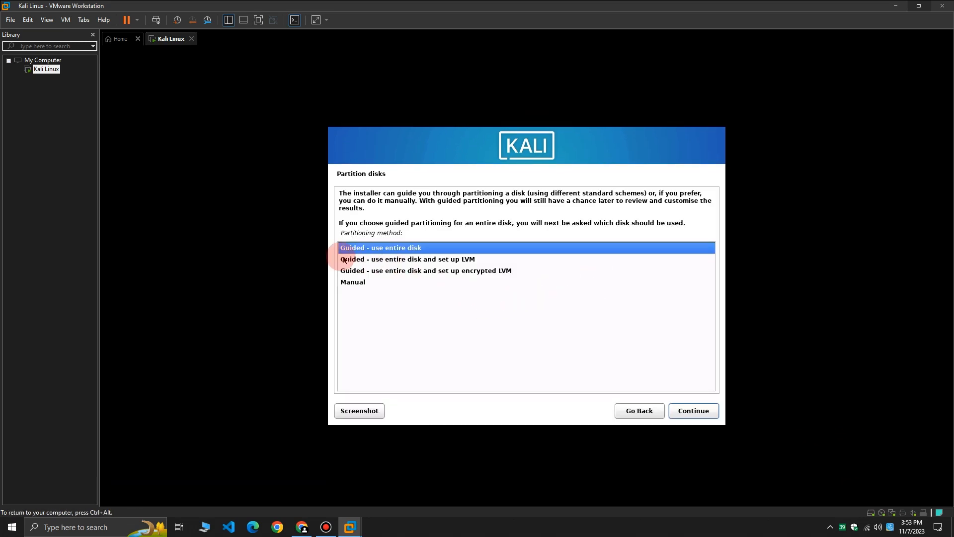
pyautogui.click(695, 410)
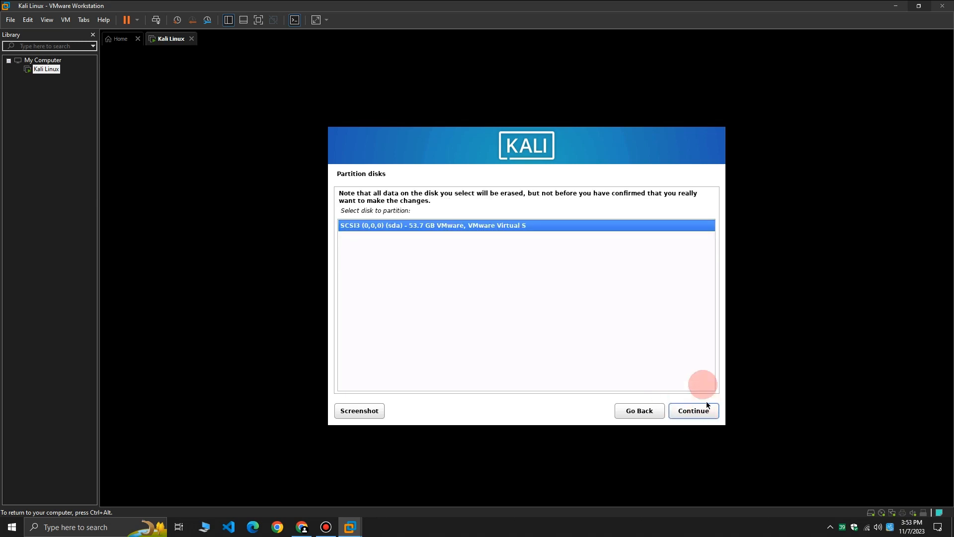
pyautogui.click(695, 411)
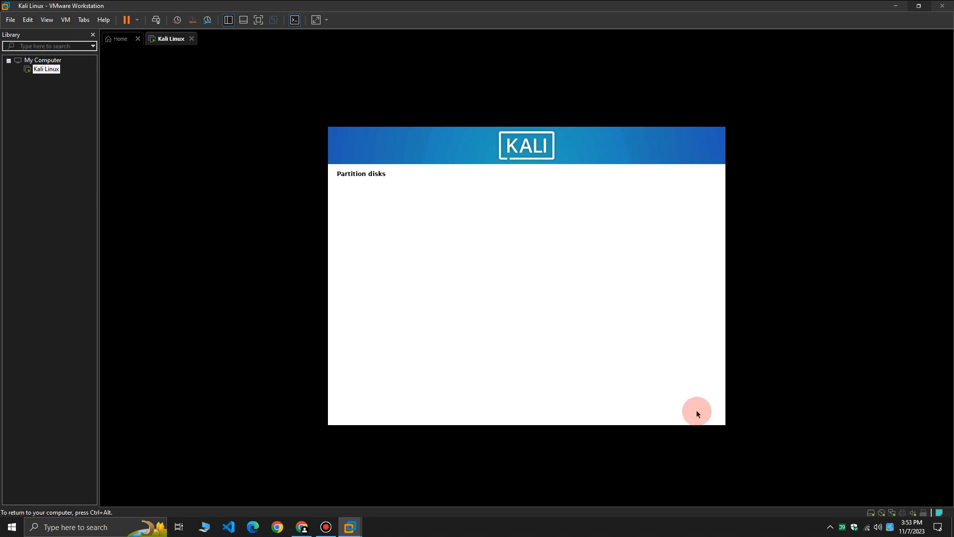
pyautogui.click(690, 409)
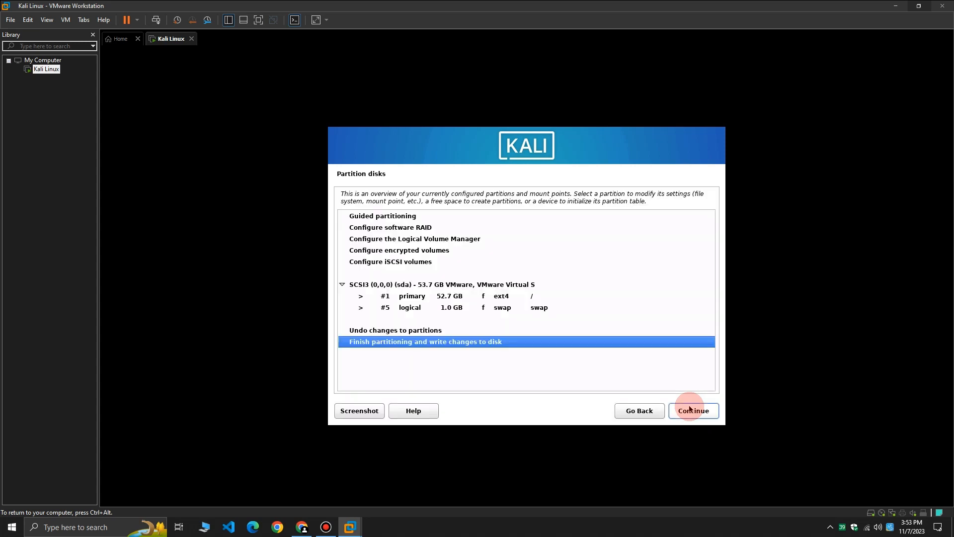
# - Finish partitioning and agree to write the changes to the disk
pyautogui.click(689, 409)
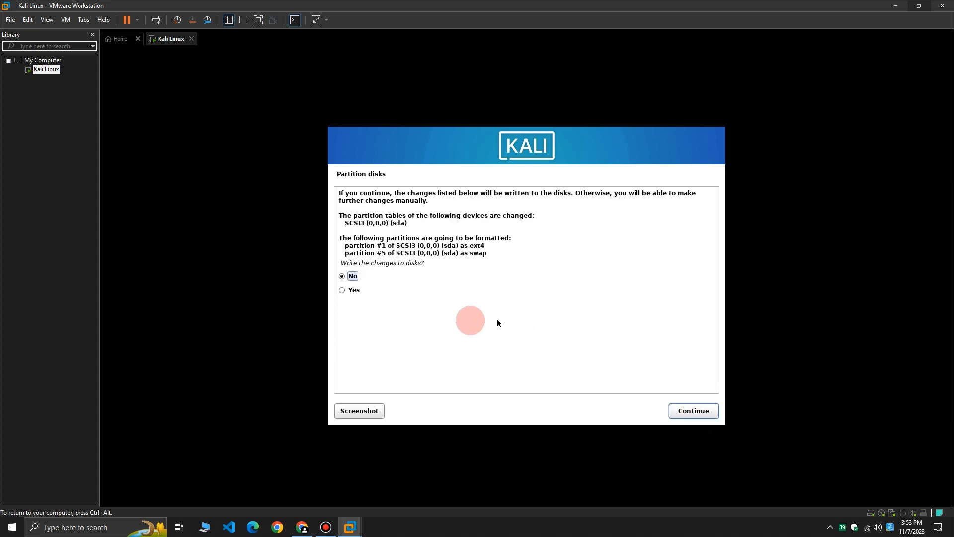
pyautogui.click(341, 295)
pyautogui.click(693, 409)
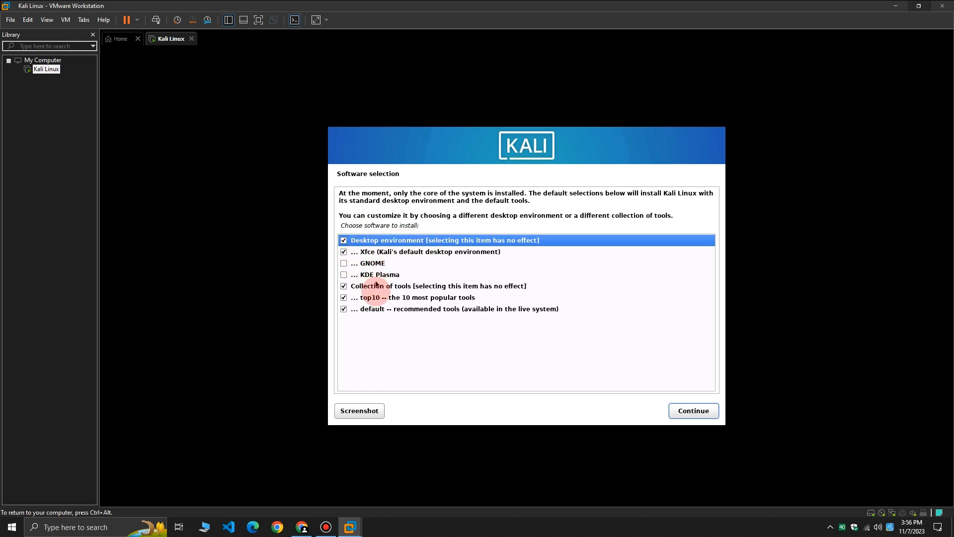
# - Install the default software selection with the Xfce desktop, and install the GRUB boot loader to the primary drive on /dev/sda
pyautogui.click(700, 412)
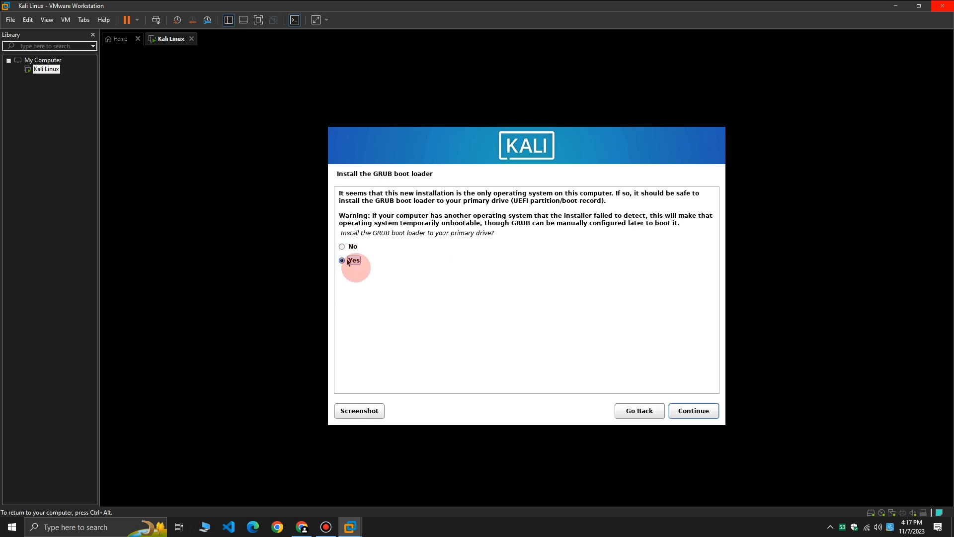
pyautogui.click(705, 412)
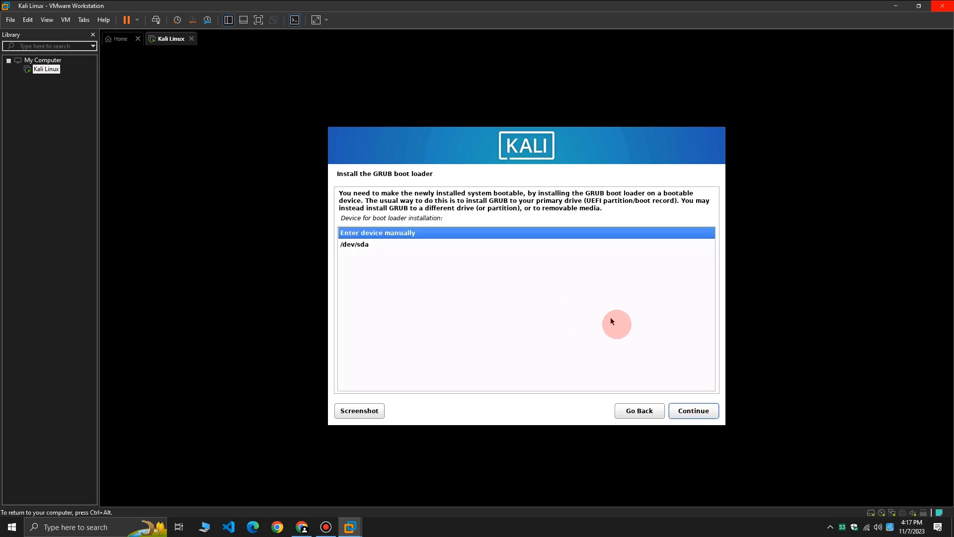
pyautogui.click(370, 244)
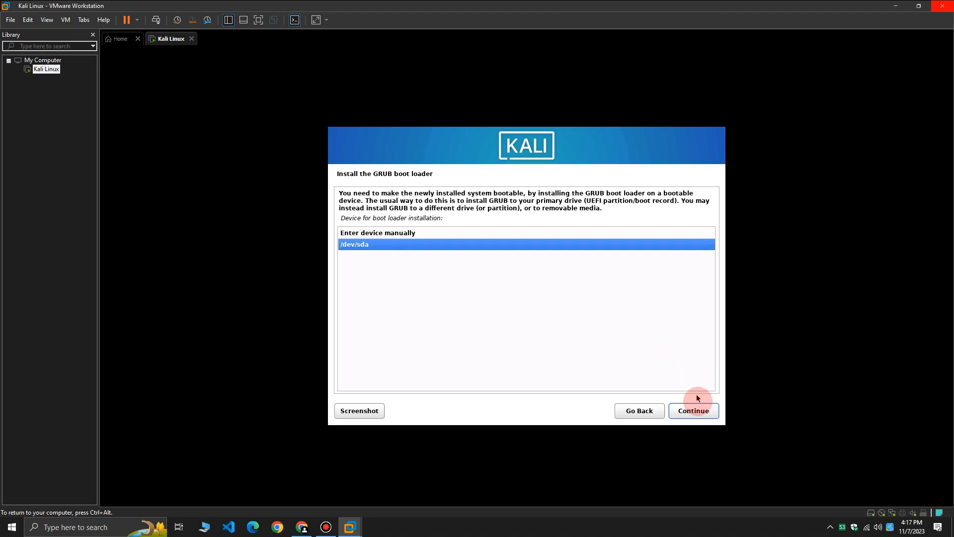
pyautogui.click(695, 410)
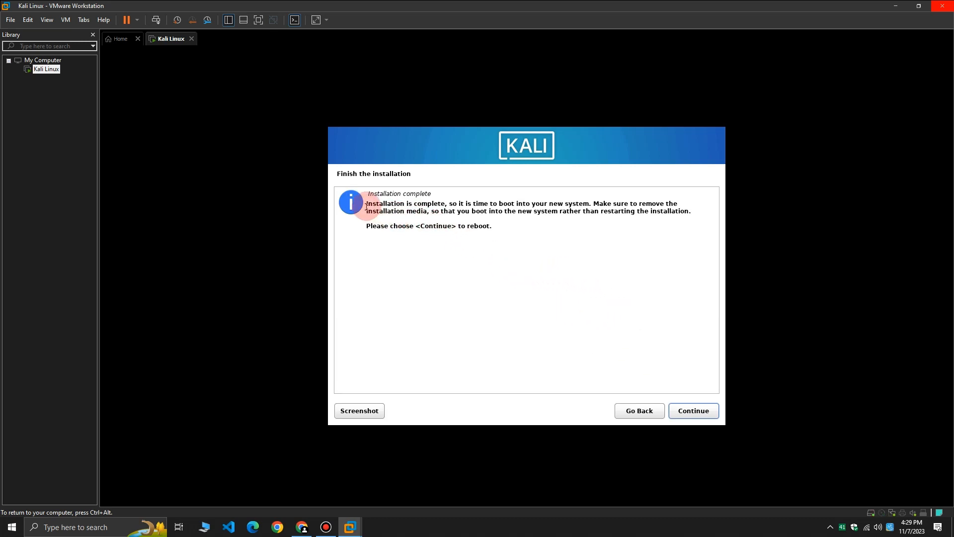
# - Review the installation complete notice and reboot into the new system
pyautogui.moveTo(366, 204); pyautogui.dragTo(697, 212)
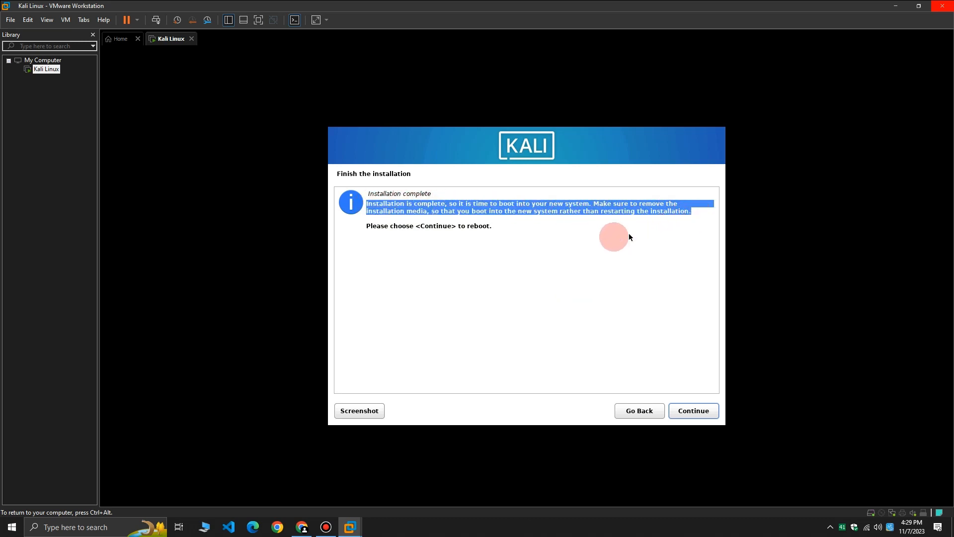
pyautogui.click(540, 211)
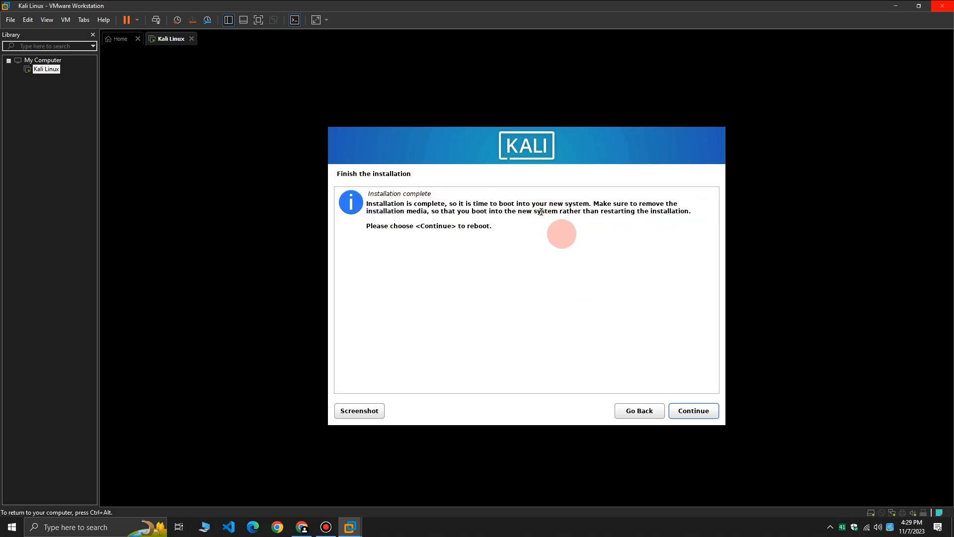
pyautogui.click(692, 410)
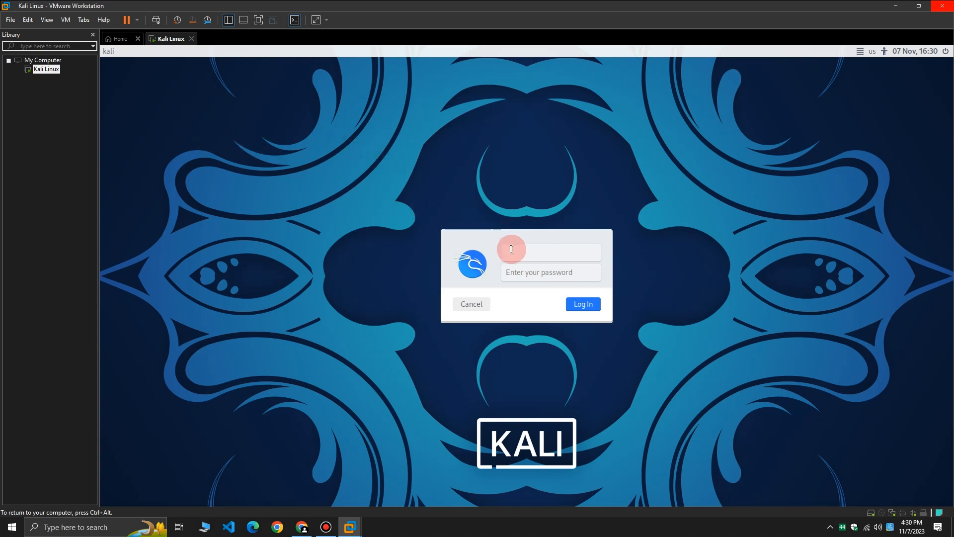
# - Log in to Kali Linux as cyber_x with the account password
pyautogui.write('cyber_x')
pyautogui.click(528, 274)
pyautogui.write('•••••••')
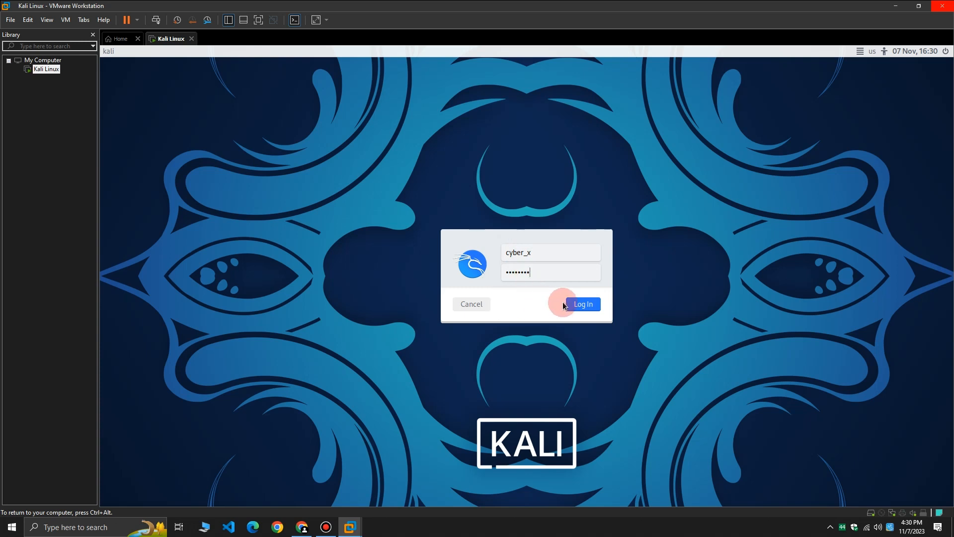
pyautogui.click(576, 304)
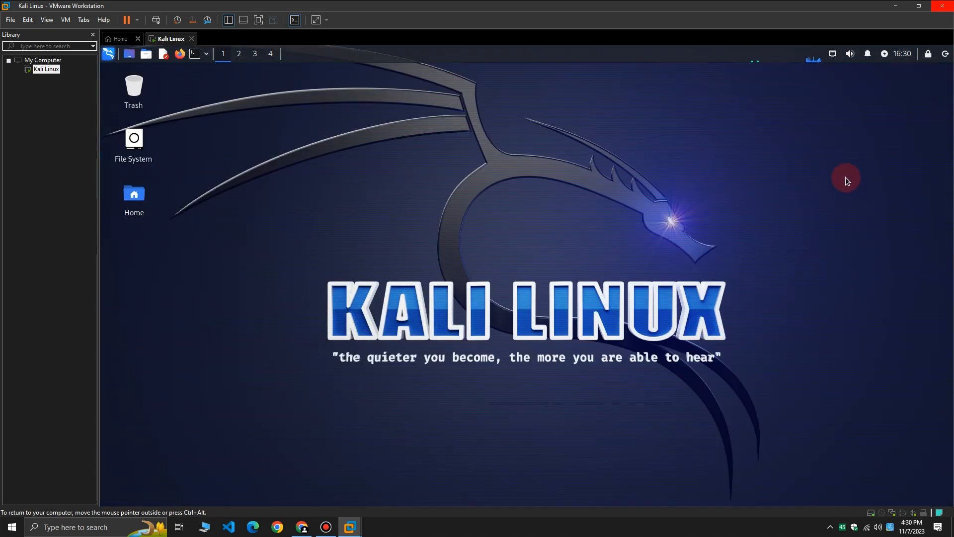
# - Look through the tool categories in the Kali applications menu and close it
pyautogui.moveTo(845, 177); pyautogui.dragTo(261, 398)
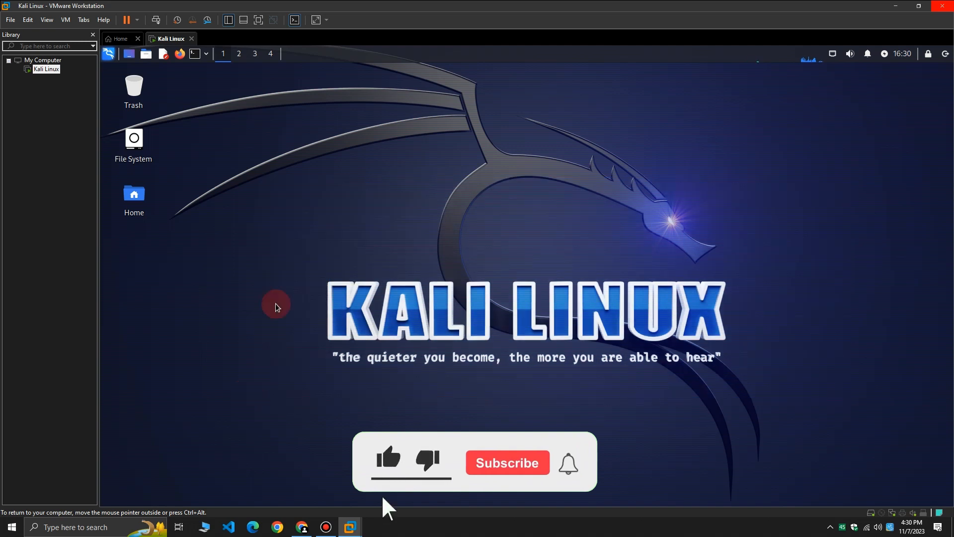
pyautogui.click(109, 56)
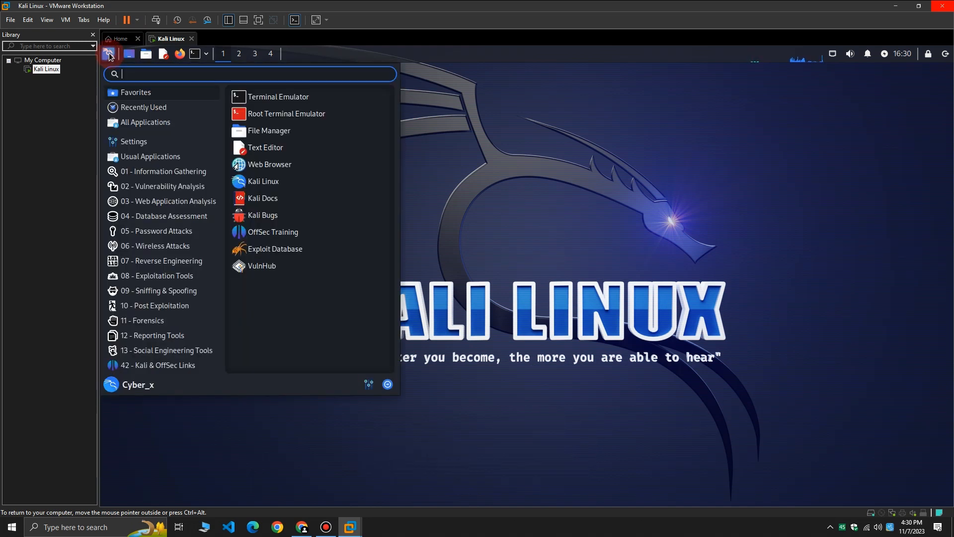
pyautogui.moveTo(155, 203)
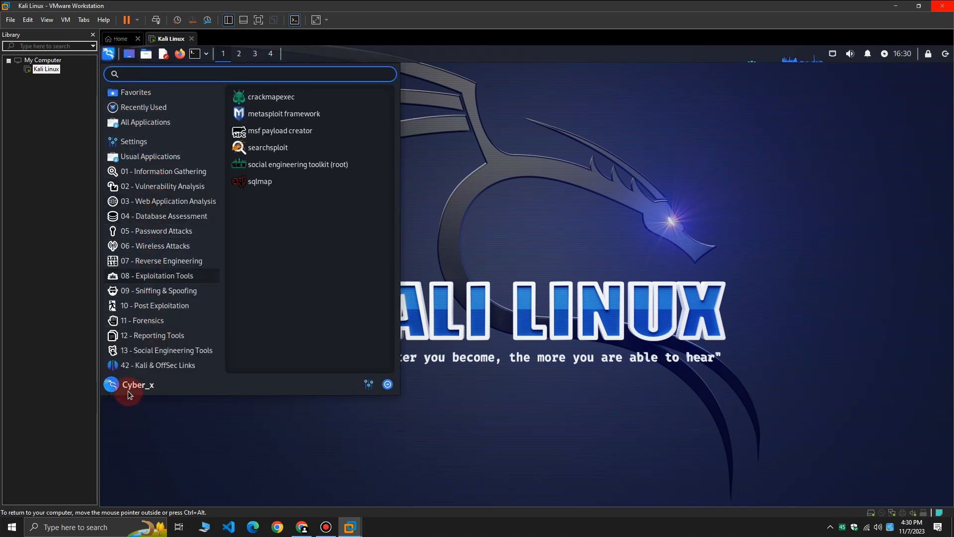
pyautogui.click(196, 428)
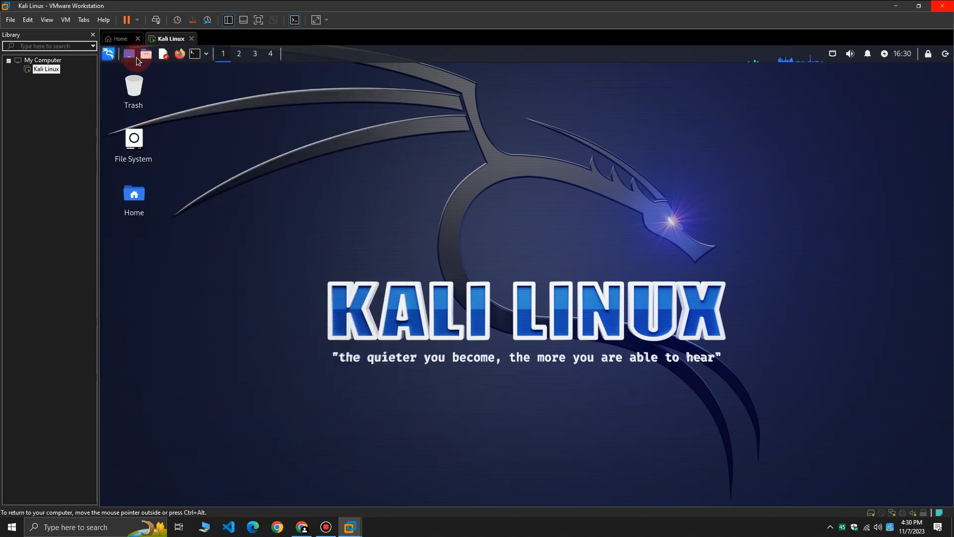
# - Open a terminal, check the username shown in its prompt, and close the terminal
pyautogui.click(195, 59)
pyautogui.moveTo(402, 105); pyautogui.dragTo(528, 130)
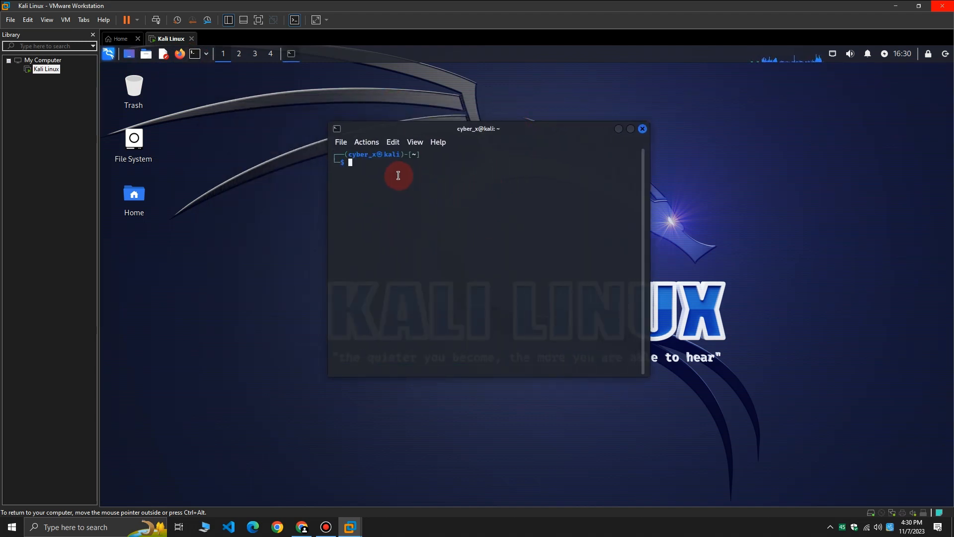
pyautogui.moveTo(349, 154); pyautogui.dragTo(376, 155)
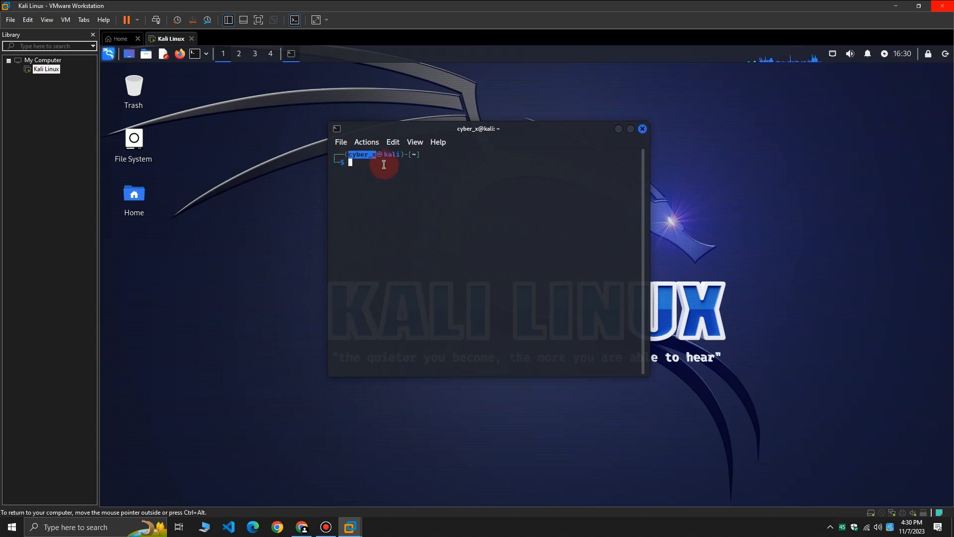
pyautogui.click(383, 165)
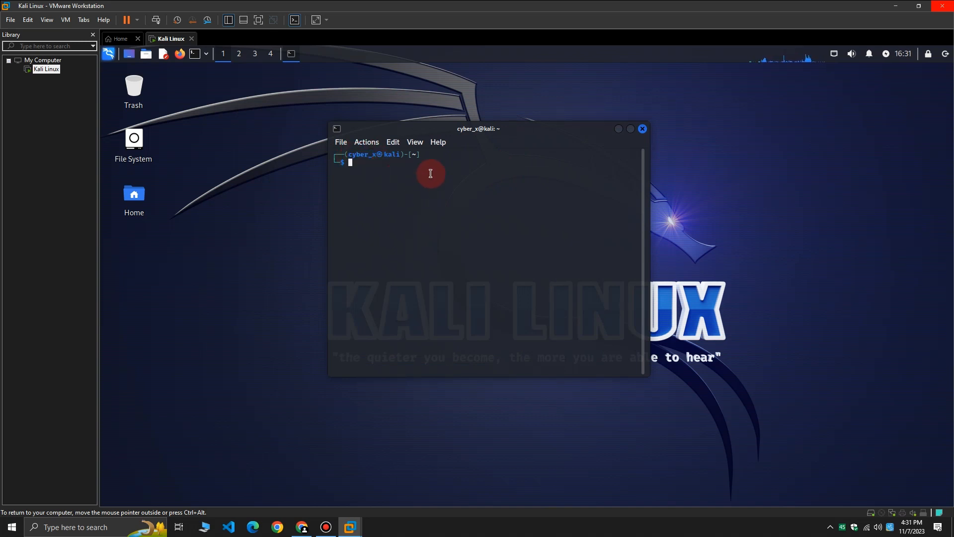
pyautogui.click(643, 129)
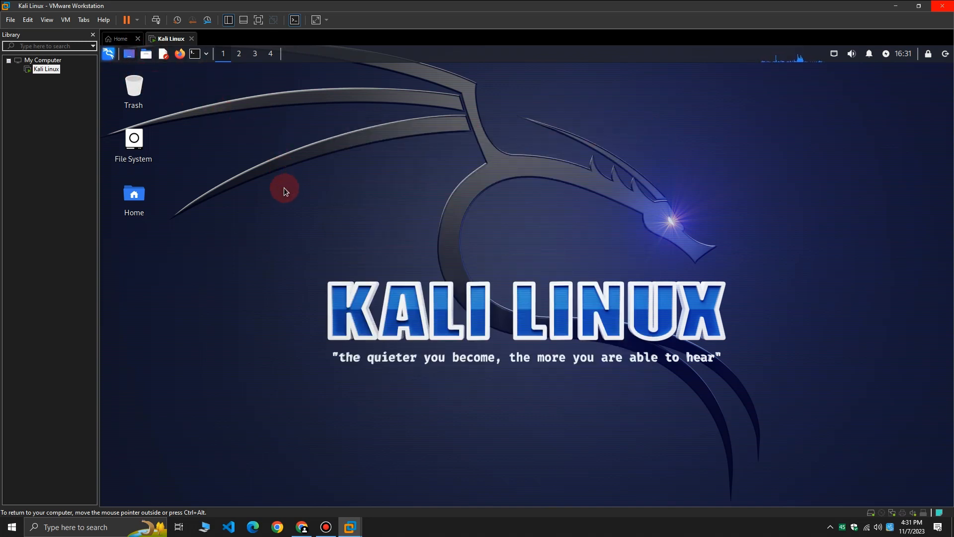
# - Hide the VMware library sidebar to give the Kali desktop more room
pyautogui.click(92, 34)
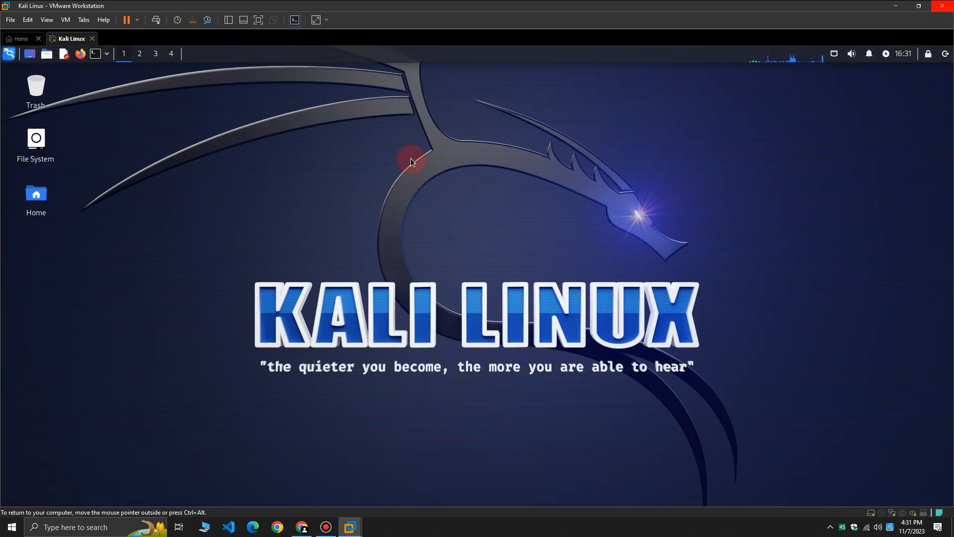
pyautogui.moveTo(156, 161); pyautogui.dragTo(759, 424)
# - Run whoami in a new terminal to check the current account, and close the terminal
pyautogui.click(95, 54)
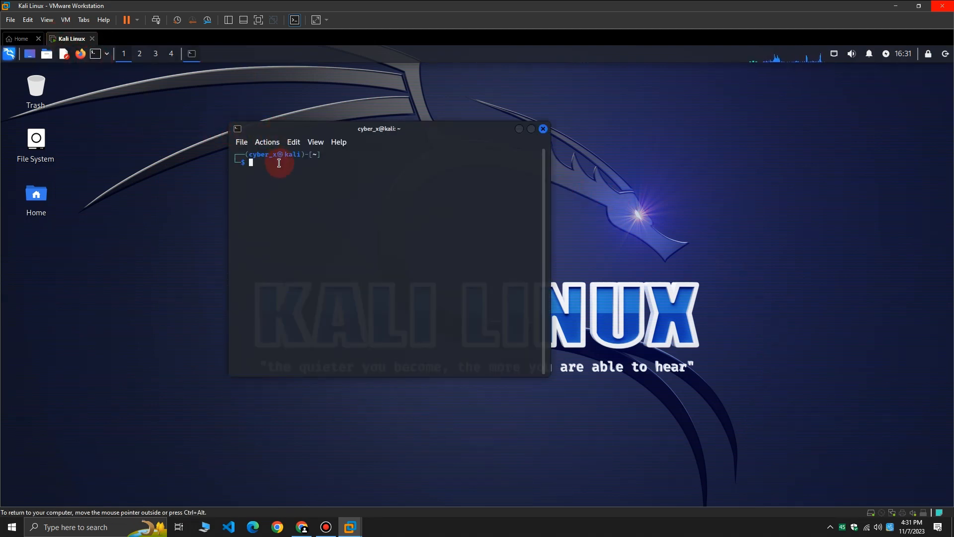
pyautogui.write('whoami')
pyautogui.press('Return')
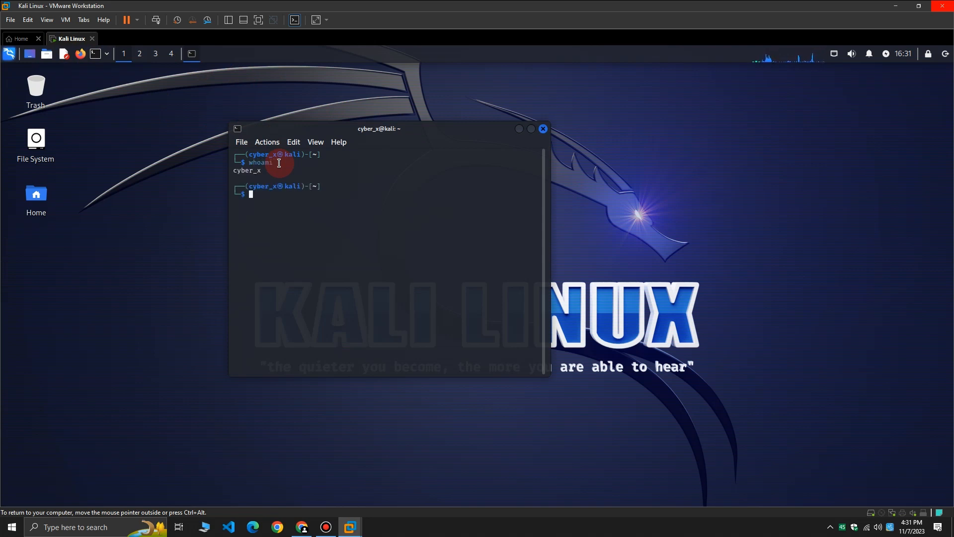
pyautogui.moveTo(269, 170); pyautogui.dragTo(200, 176)
pyautogui.click(306, 168)
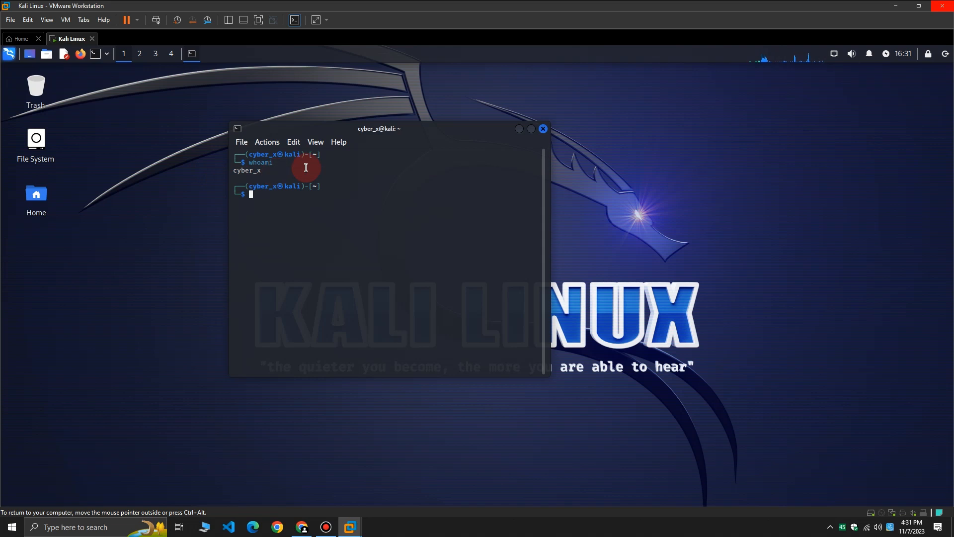
pyautogui.click(542, 130)
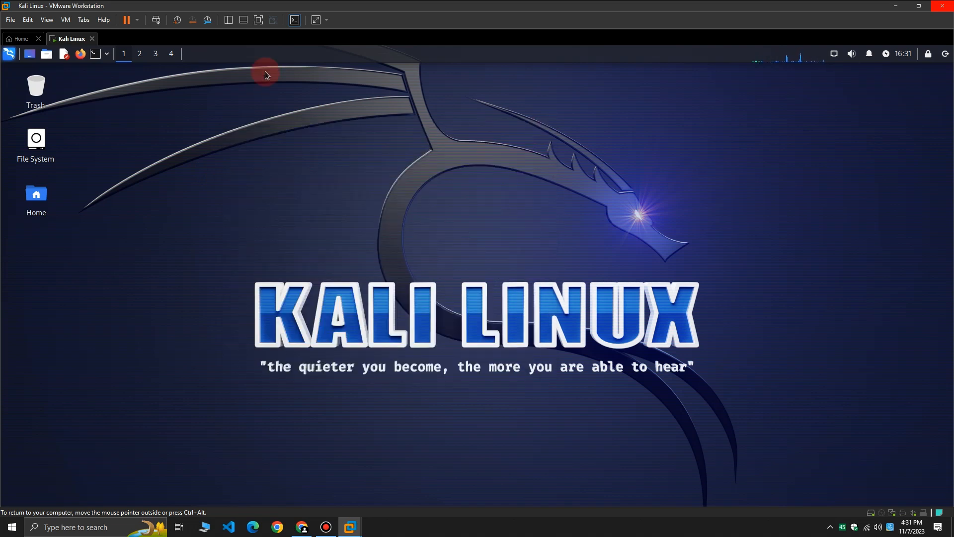
# - Shut down Kali Linux from the desktop session
pyautogui.click(945, 53)
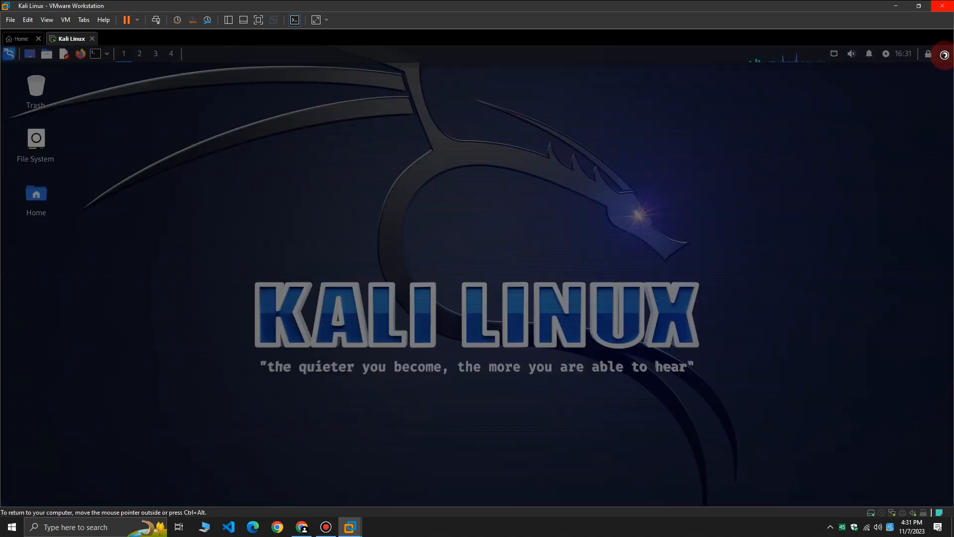
pyautogui.click(548, 243)
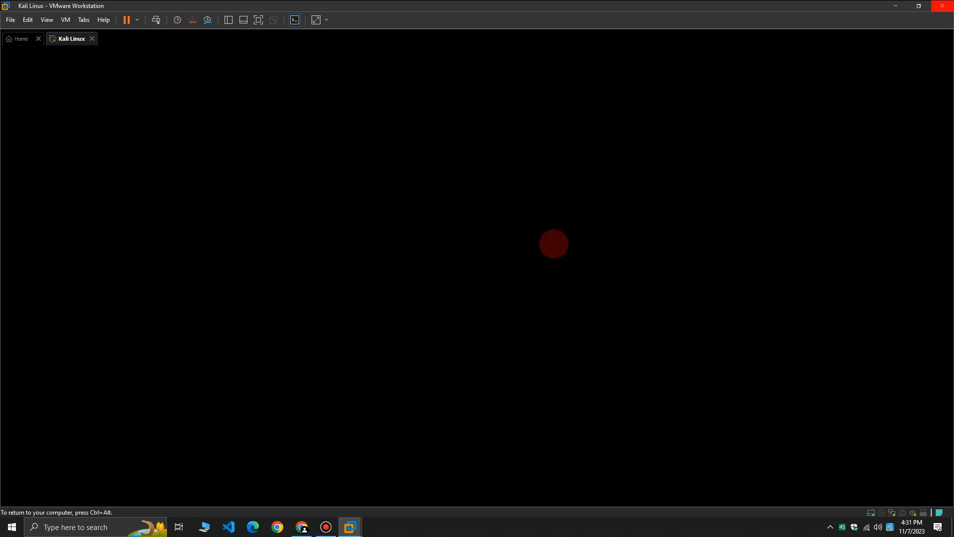